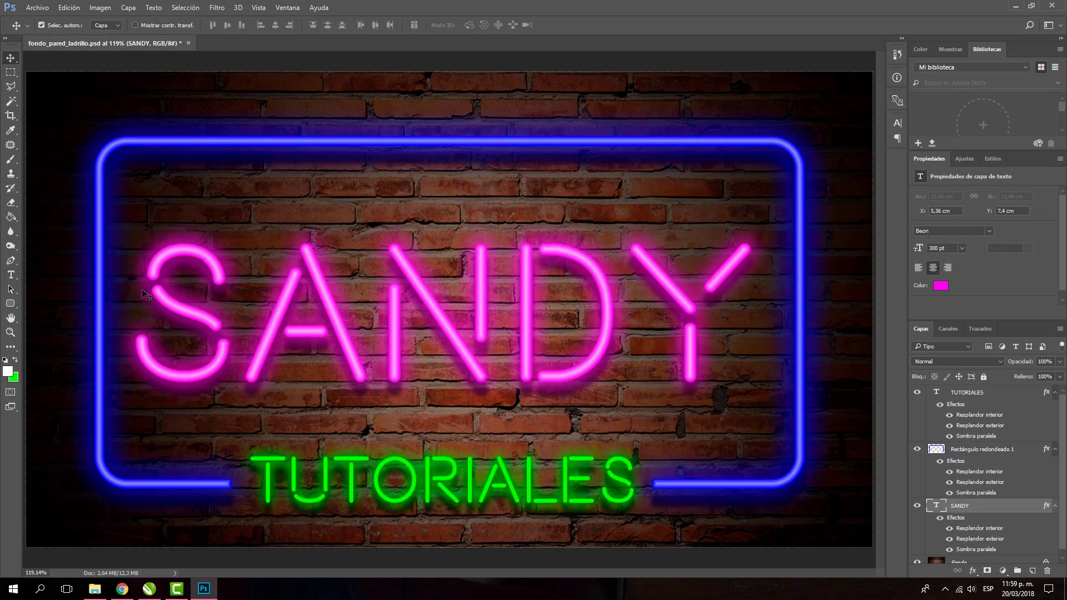
Step: Select the SANDY text and retype it as SE, then PUEDE, then EDITAR
click(11, 274)
click(374, 332)
key(ctrl+a)
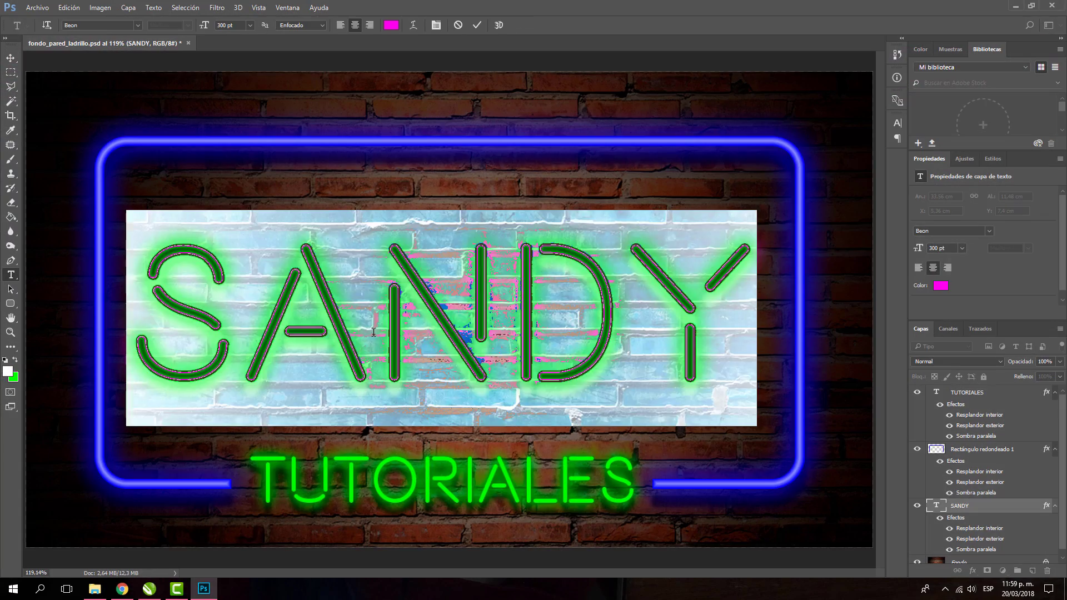
text(SE)
key(BackSpace)
key(BackSpace)
text(PU)
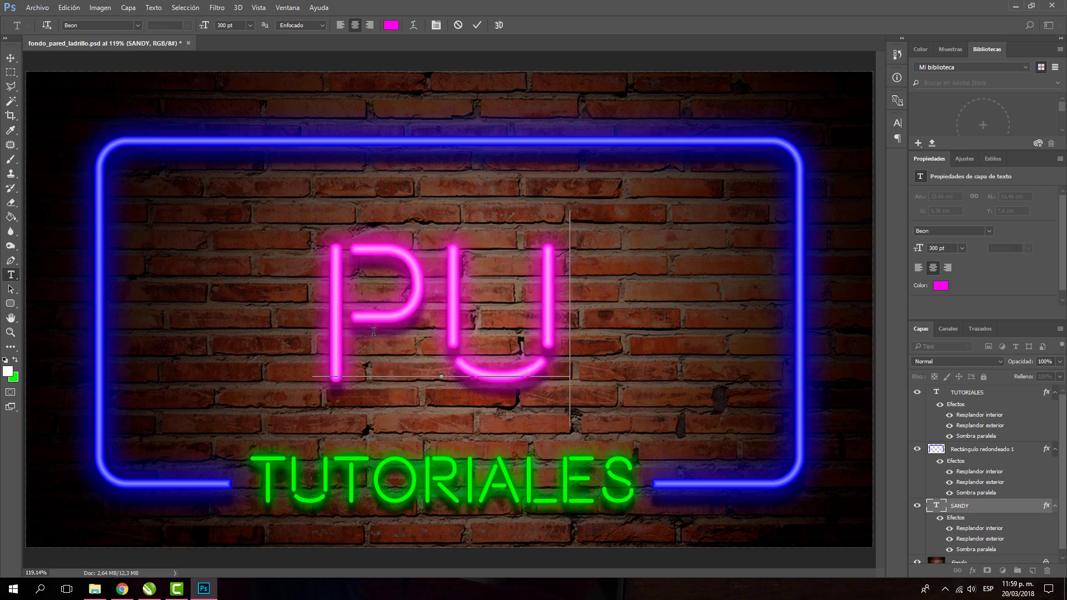
text(EDE)
key(ctrl+a)
text(EDITA)
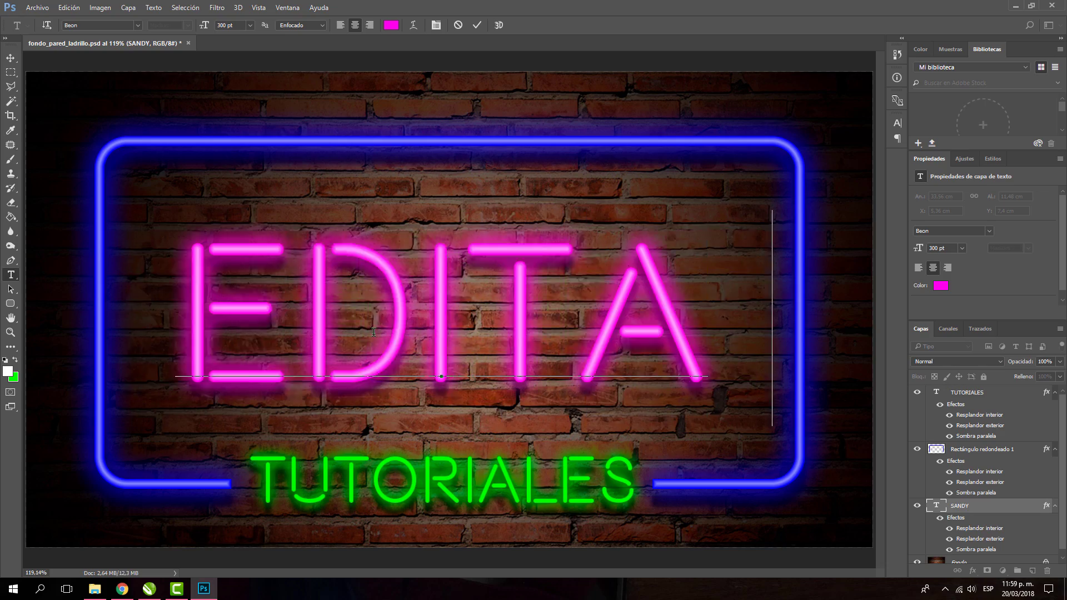
text(R)
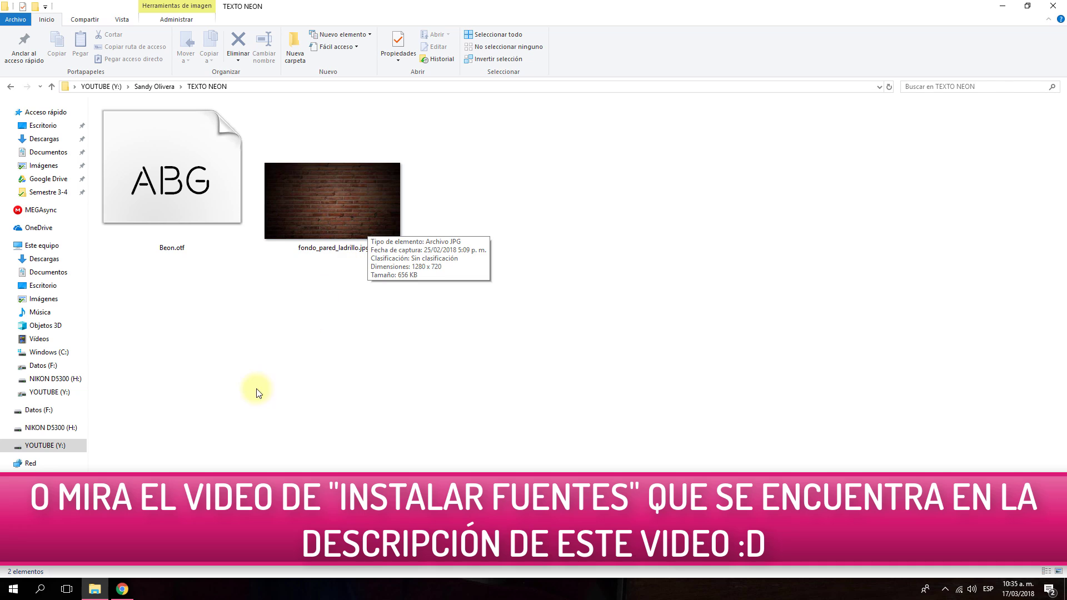
Step: Launch Adobe Photoshop CC 2017 from the Start menu
click(25, 591)
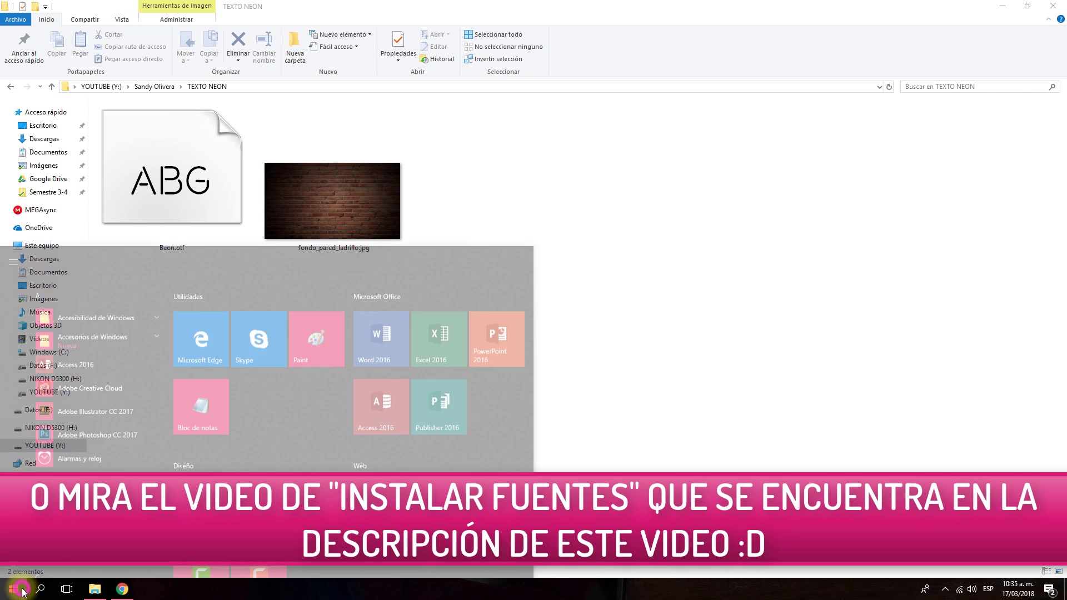
click(191, 436)
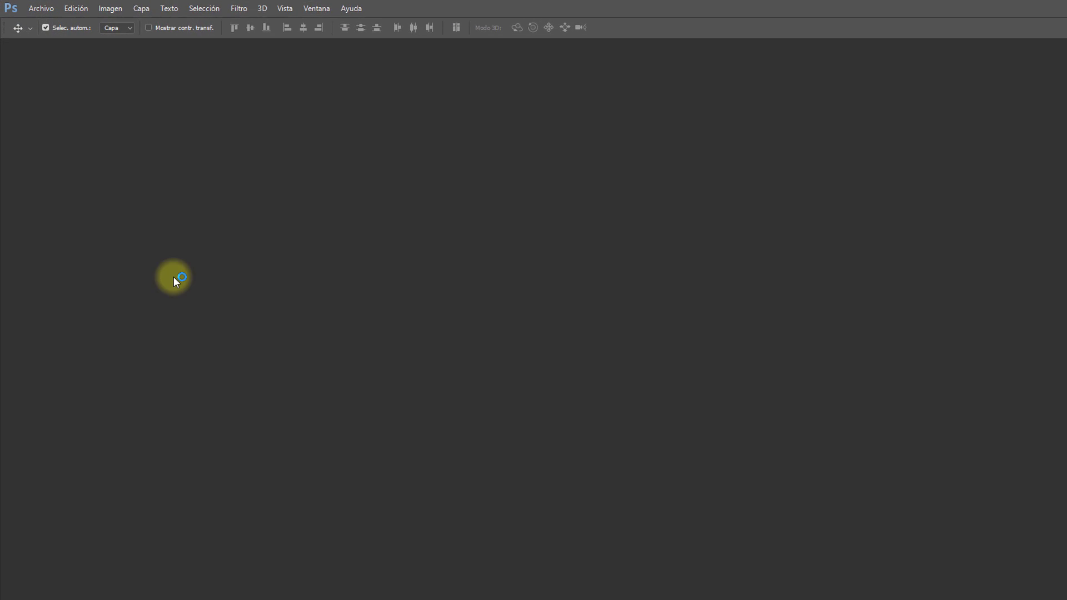
Step: Open fondo_pared_ladrillo.jpg, leaving its missing colour profile unchanged
click(82, 12)
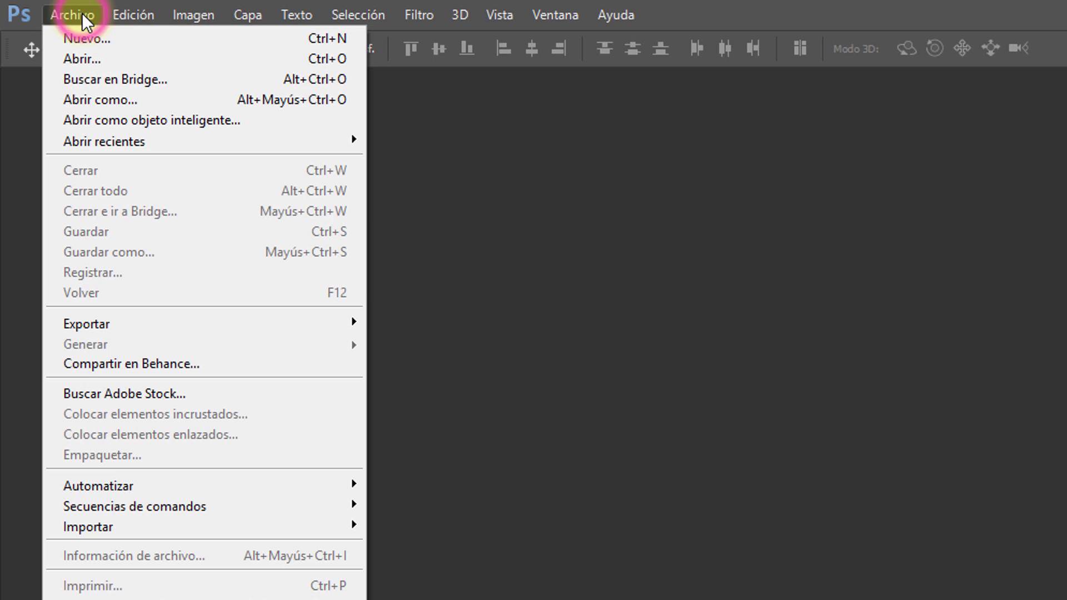
click(102, 54)
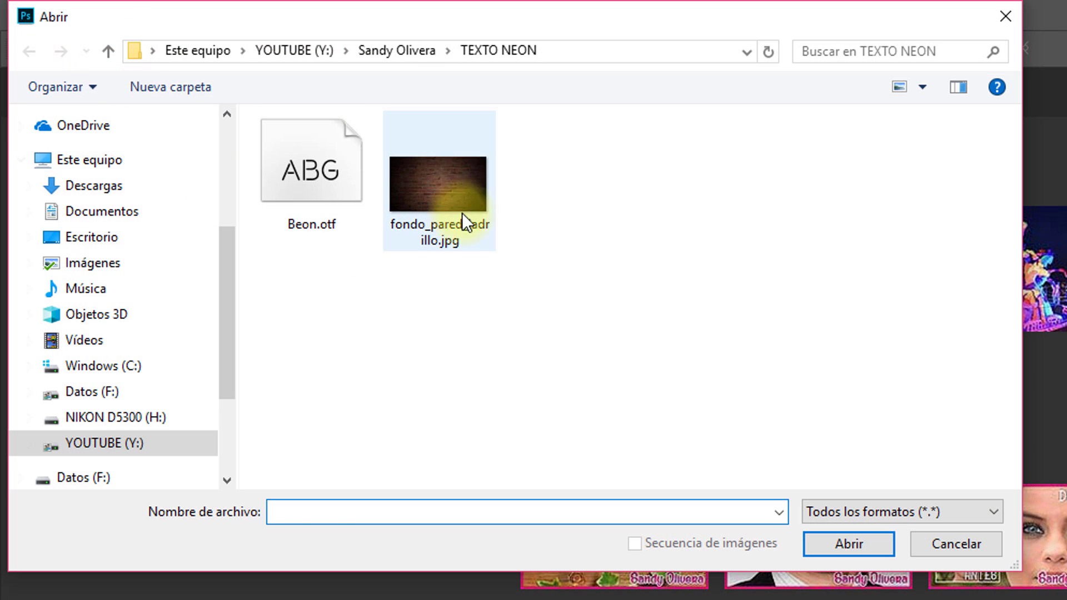
click(459, 187)
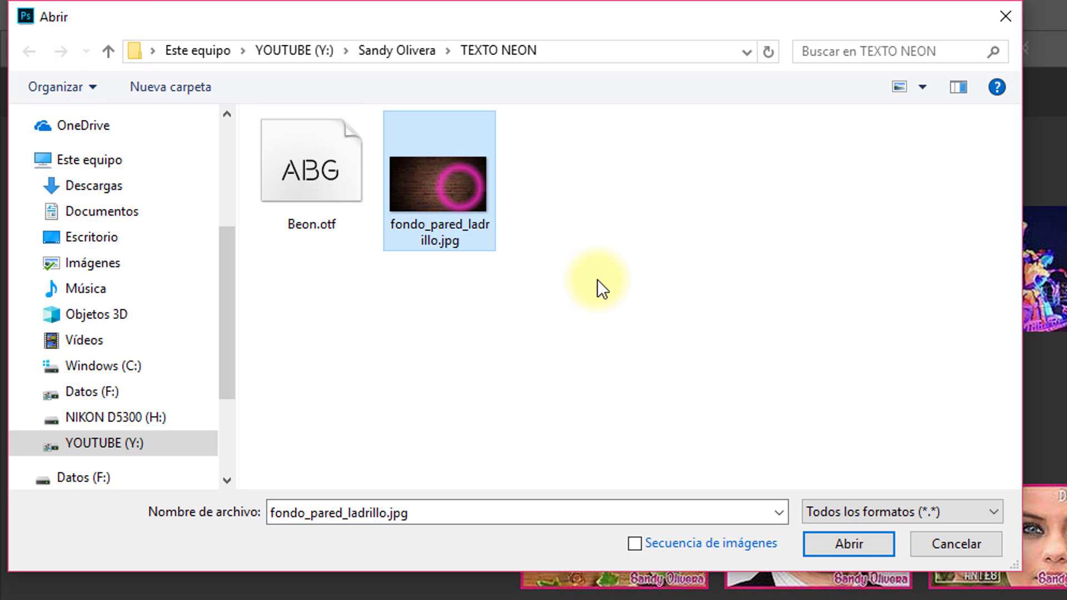
click(836, 542)
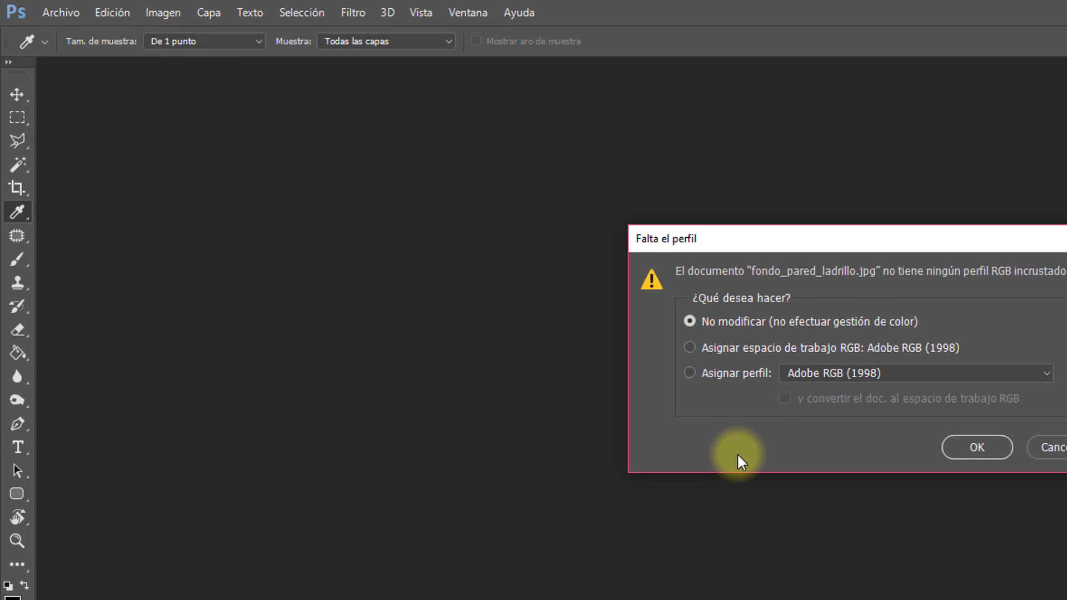
click(939, 429)
key(v)
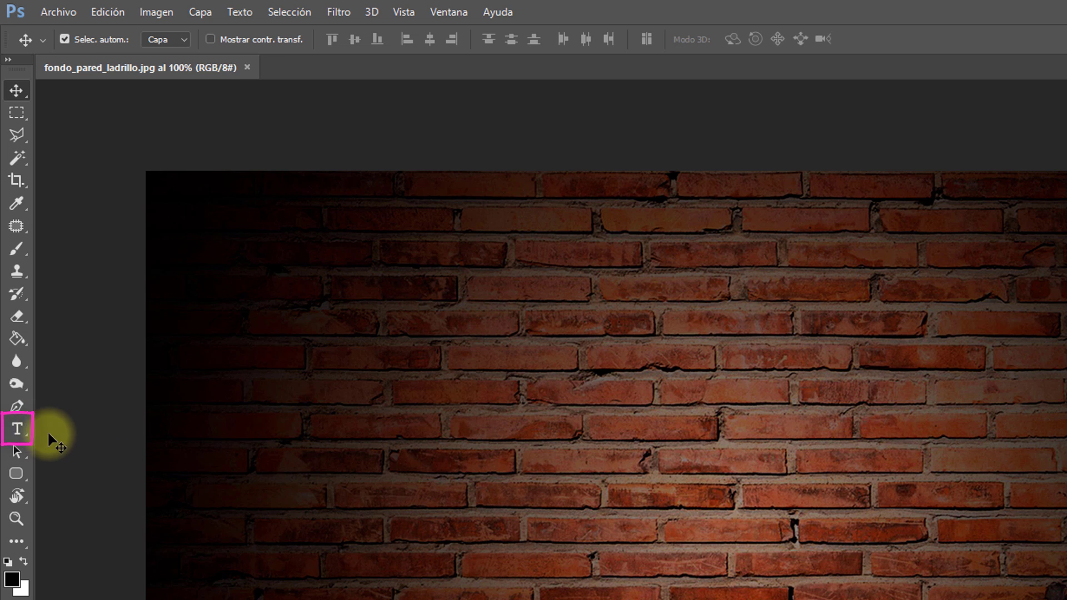
Step: Set the Type tool font to Beon Medium and select the size field
click(17, 430)
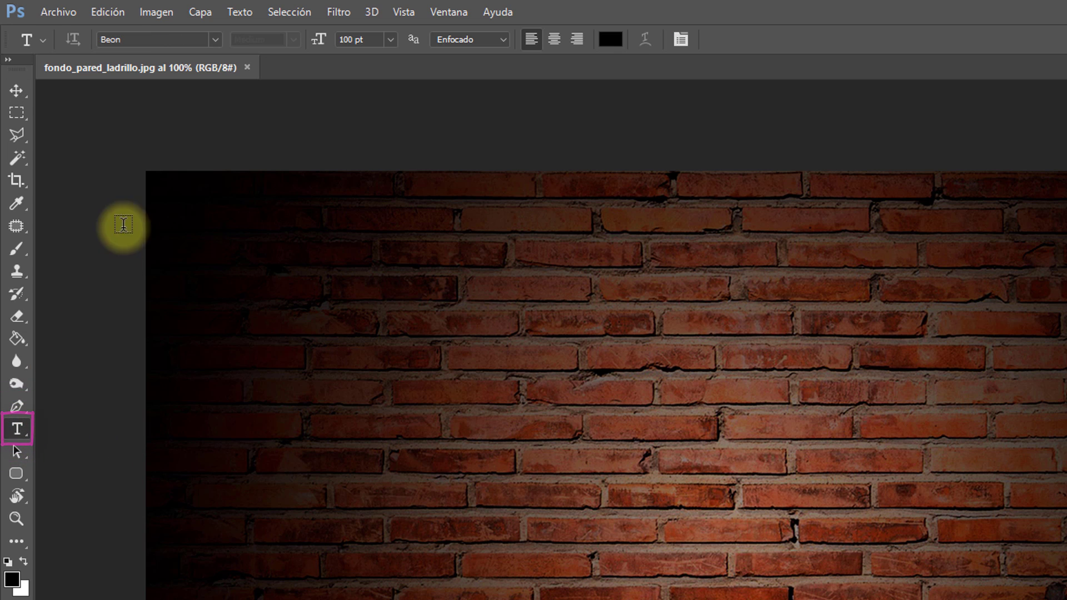
click(133, 41)
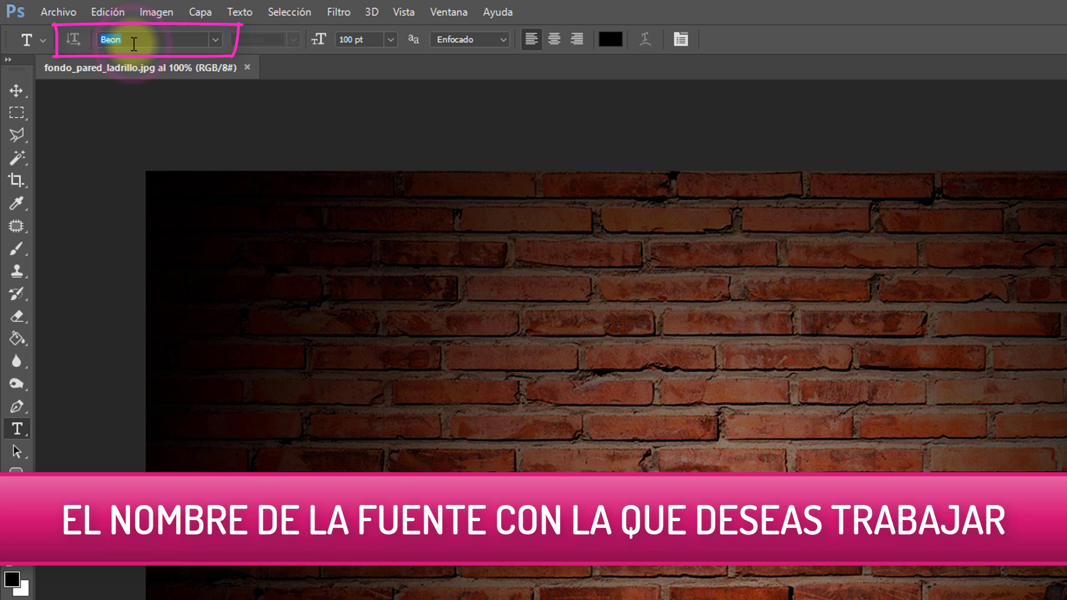
text(BEON)
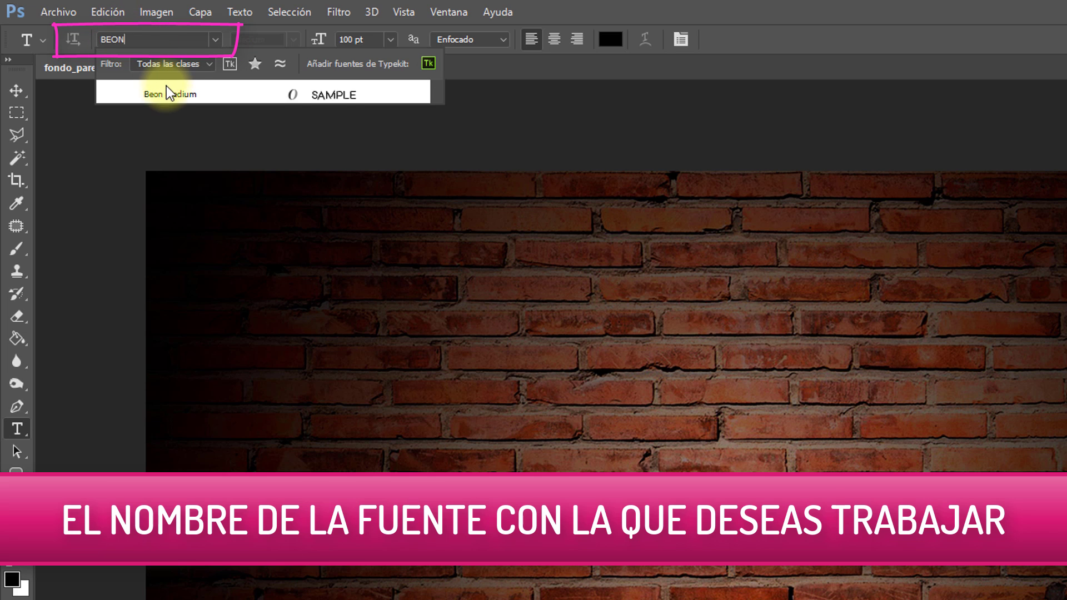
click(167, 93)
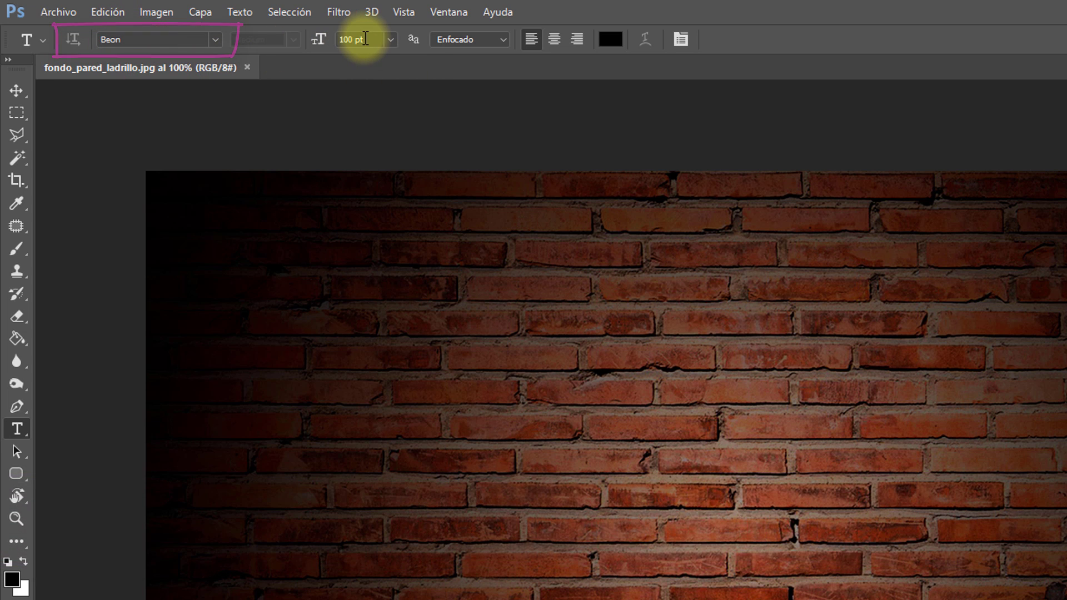
click(315, 38)
text(300)
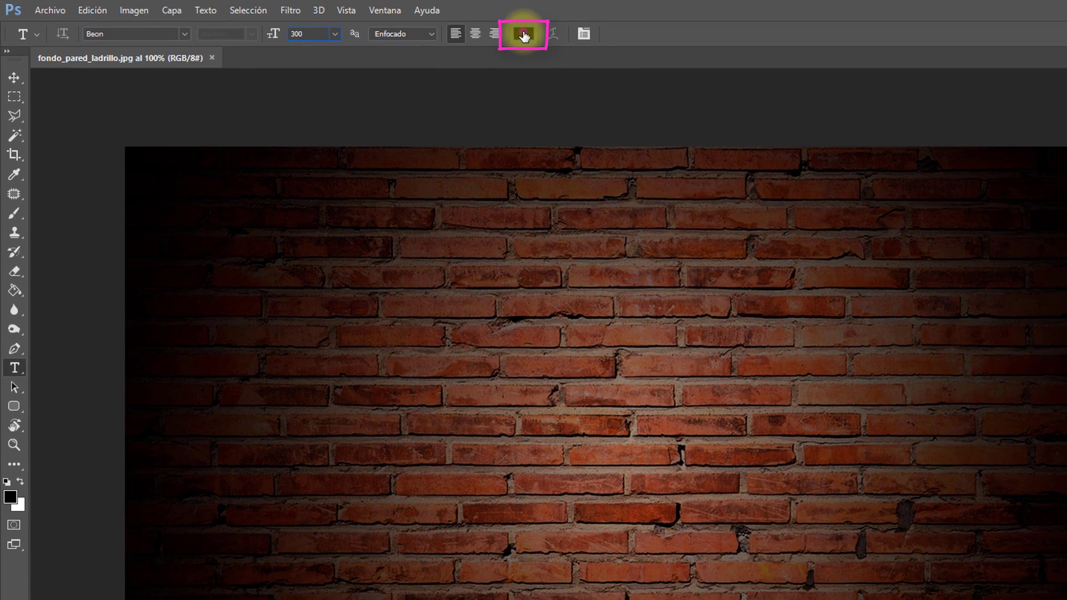
Step: Choose a bright, fully saturated magenta as the text colour
click(519, 33)
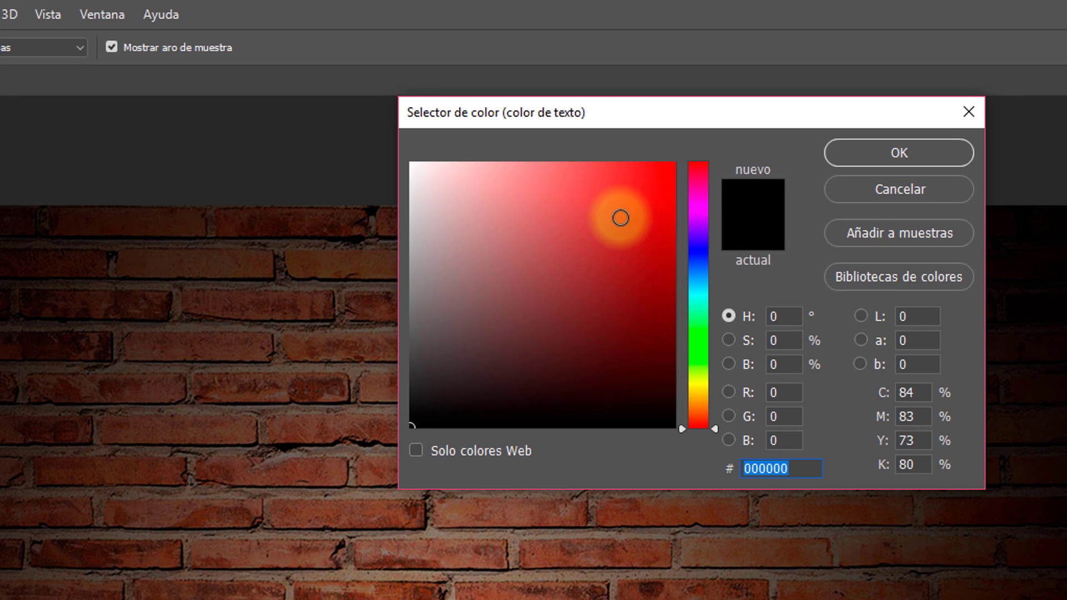
drag(620, 217, 670, 168)
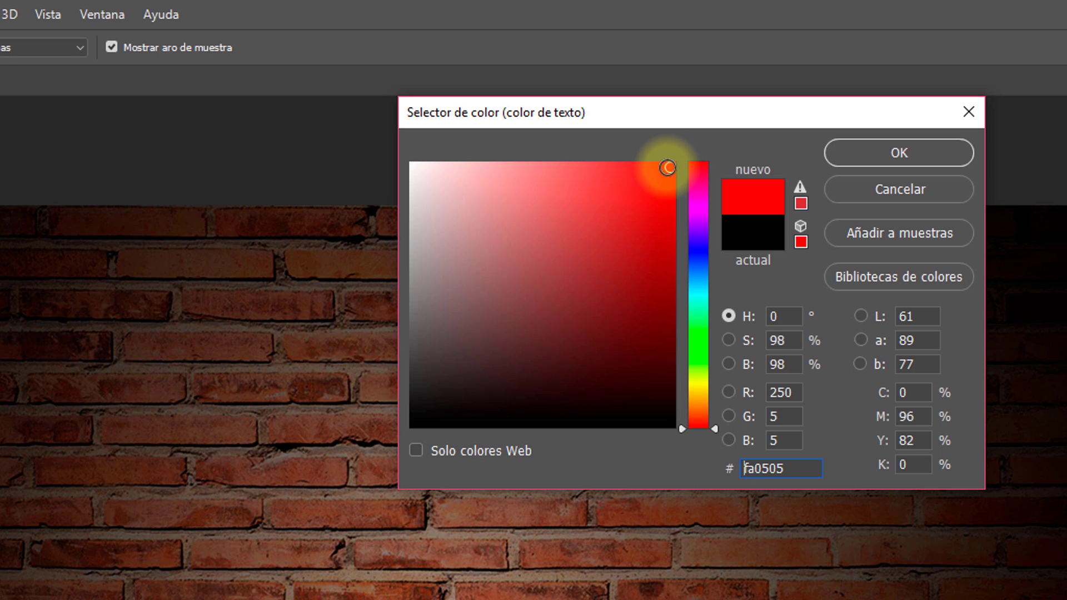
mouse_move(699, 203)
mouse_down()
mouse_move(699, 180)
mouse_move(704, 284)
mouse_move(689, 402)
mouse_move(705, 202)
mouse_up()
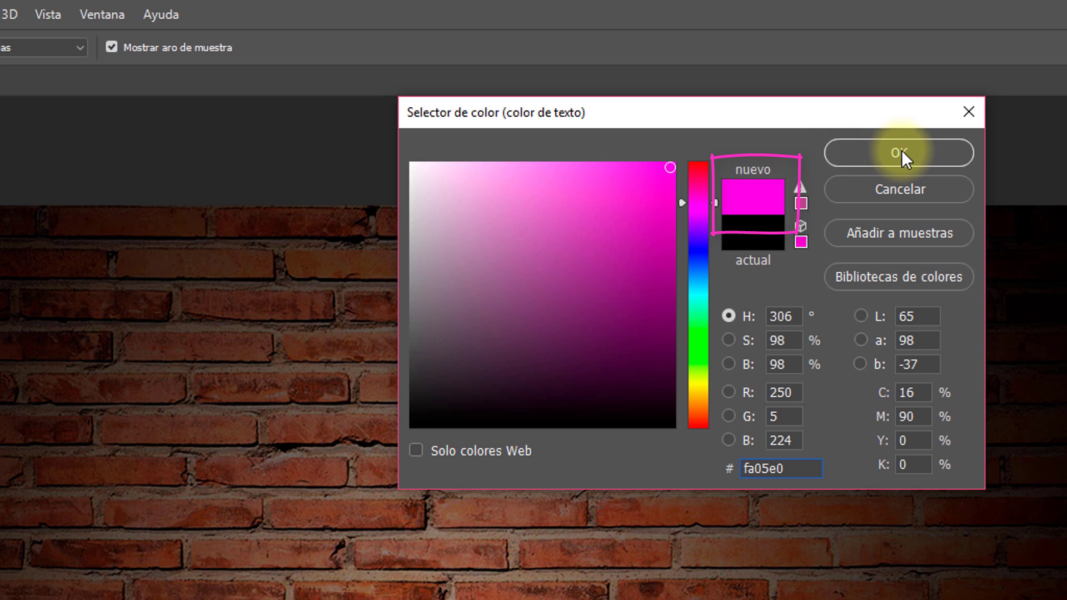
click(870, 153)
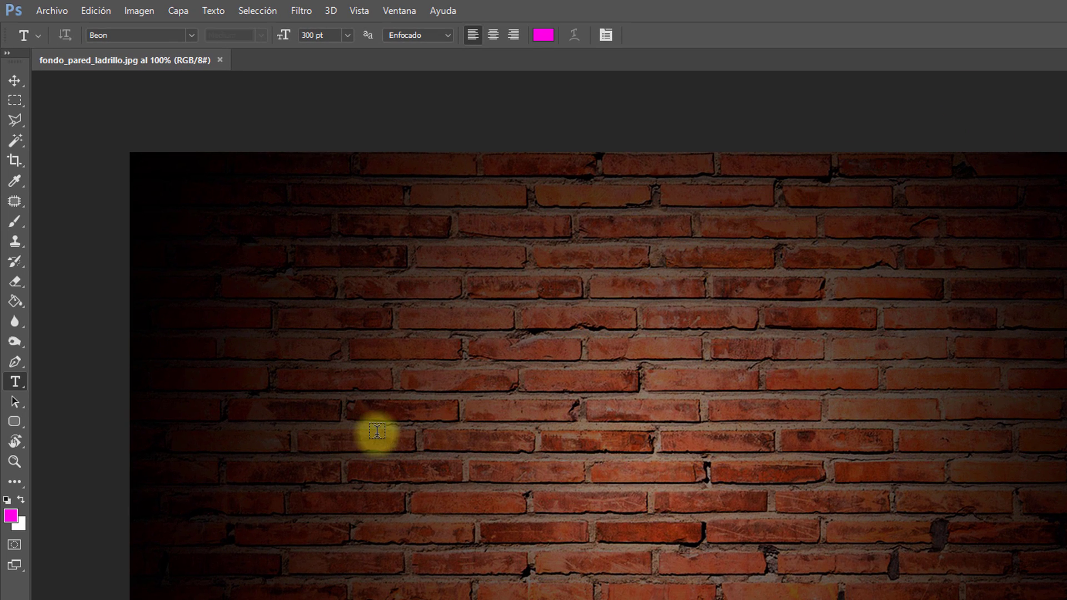
Step: Type SANDY on the brick wall and set it to Beon Medium at 300 pt
click(377, 432)
text(SANDY)
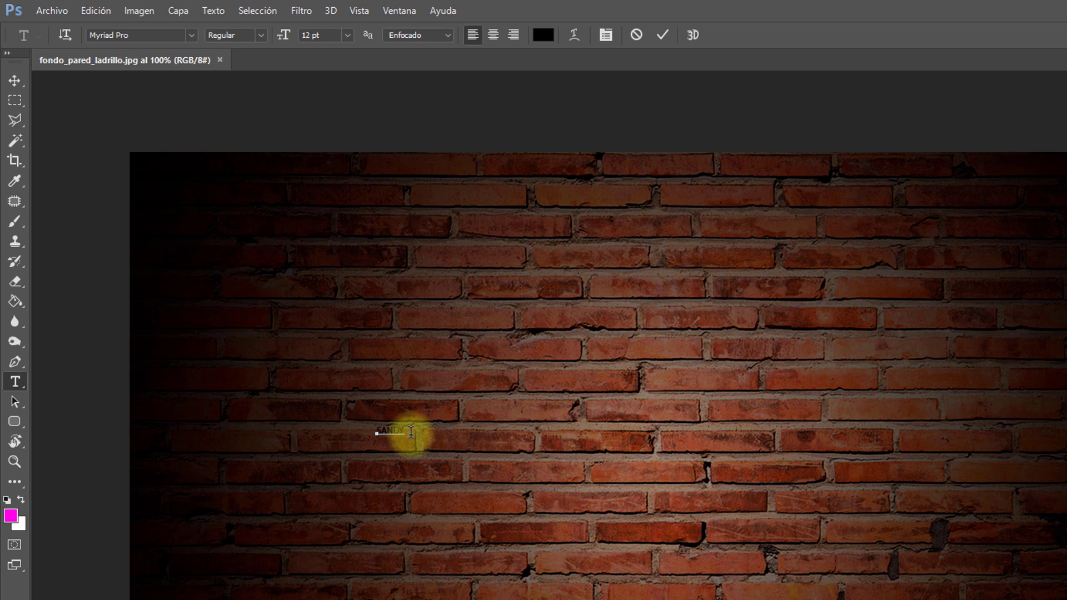
drag(410, 432, 375, 433)
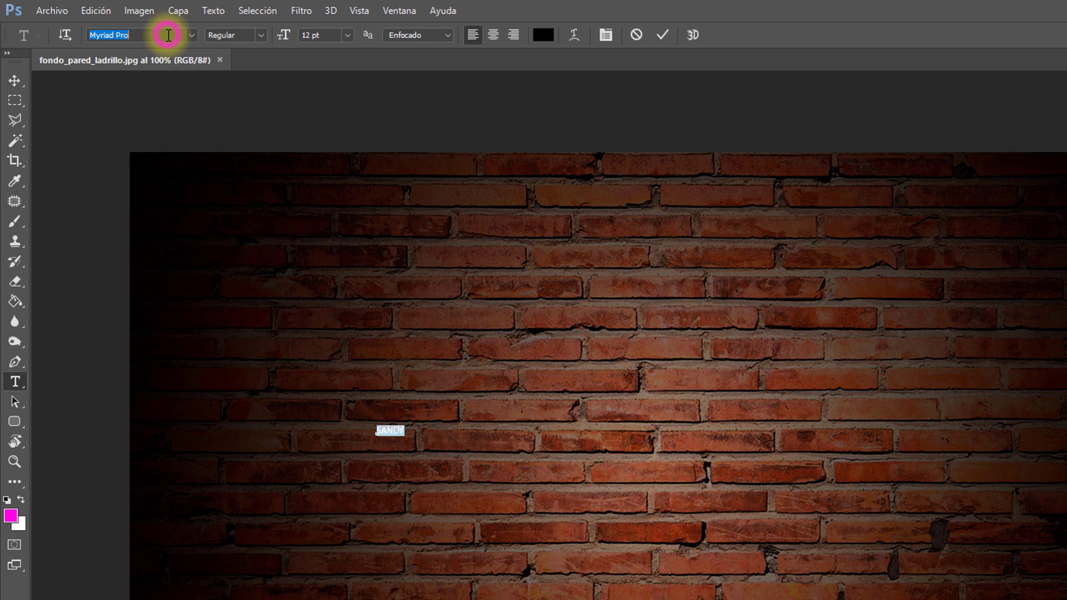
text(BEON)
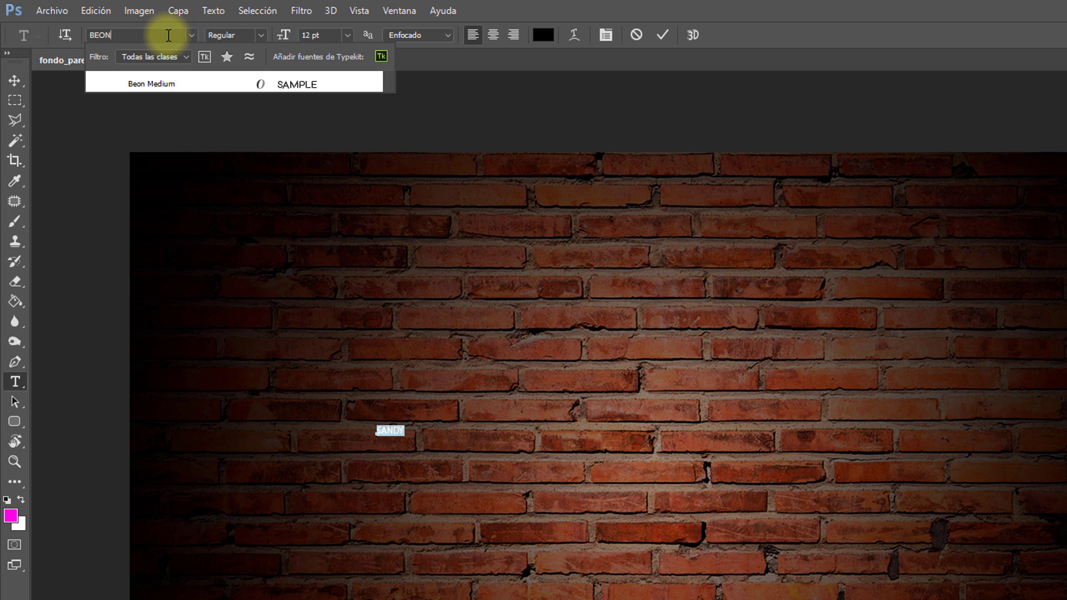
click(176, 83)
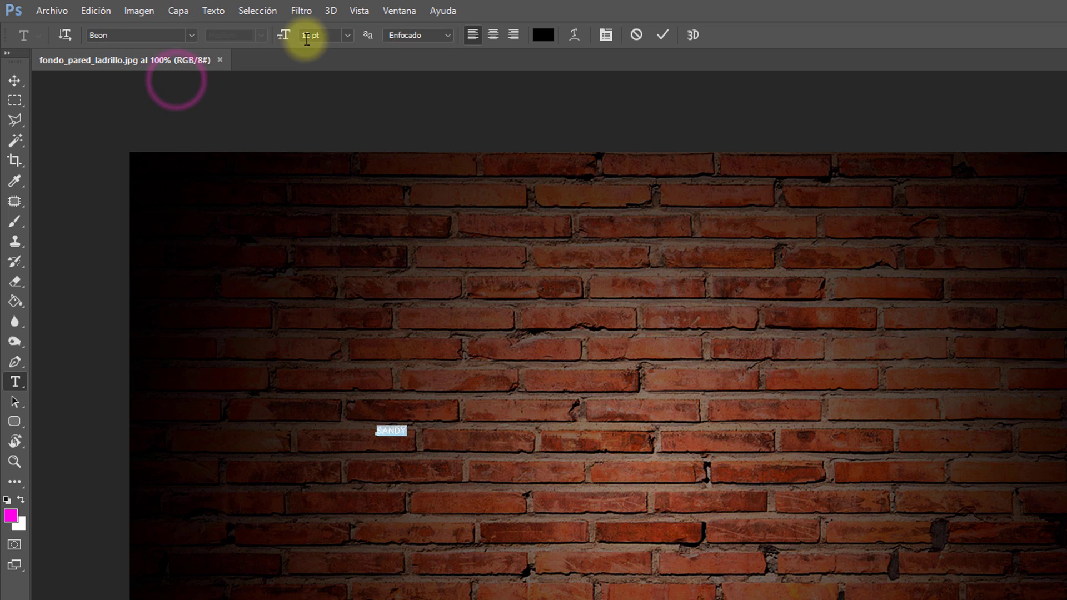
click(334, 35)
text(300)
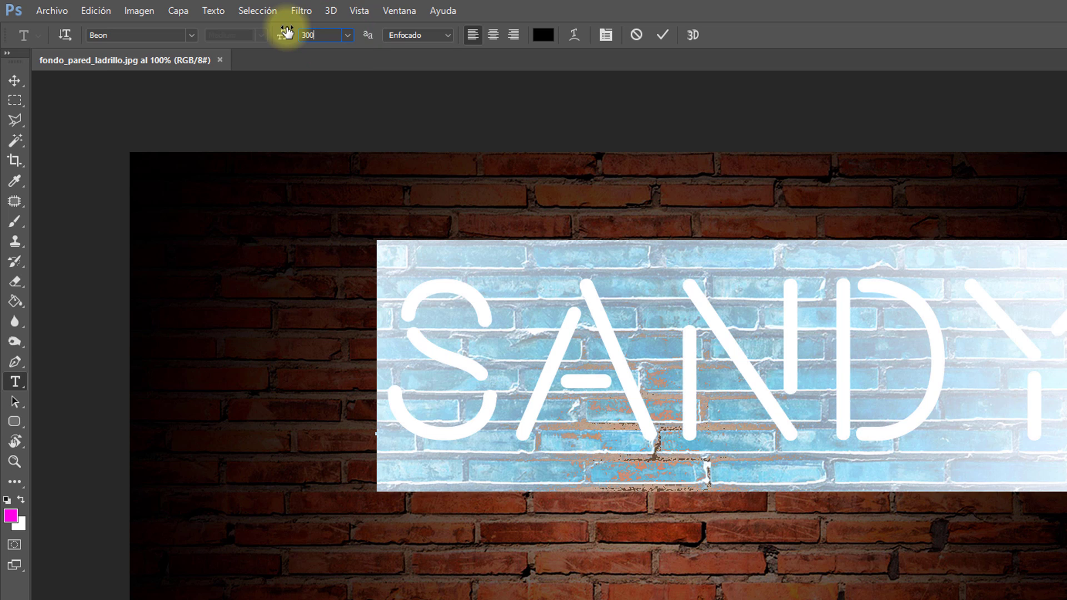
Step: Colour the SANDY text a vivid bright magenta
click(542, 35)
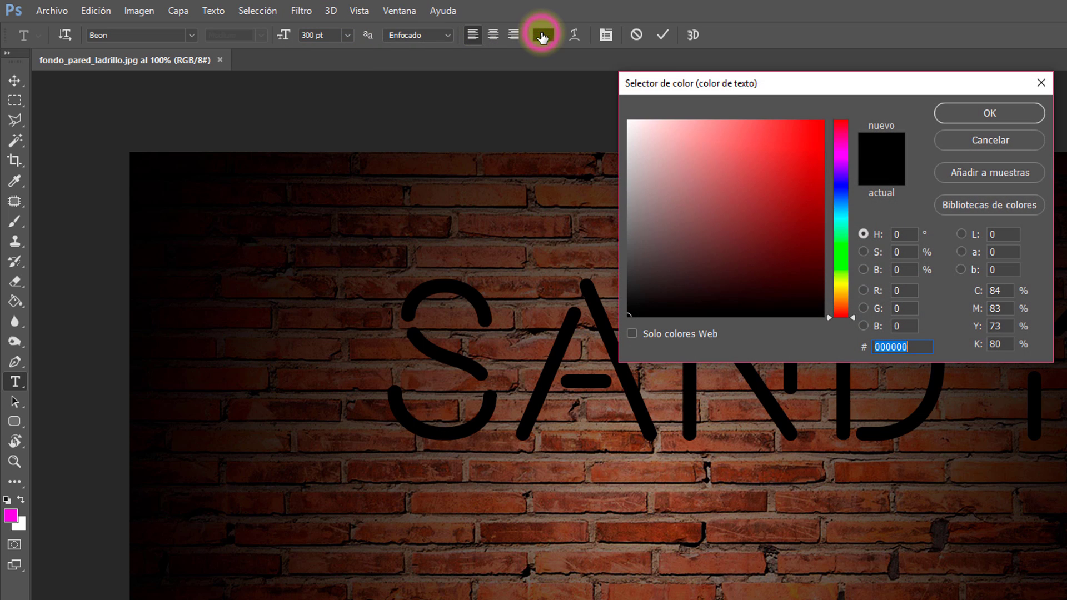
click(841, 150)
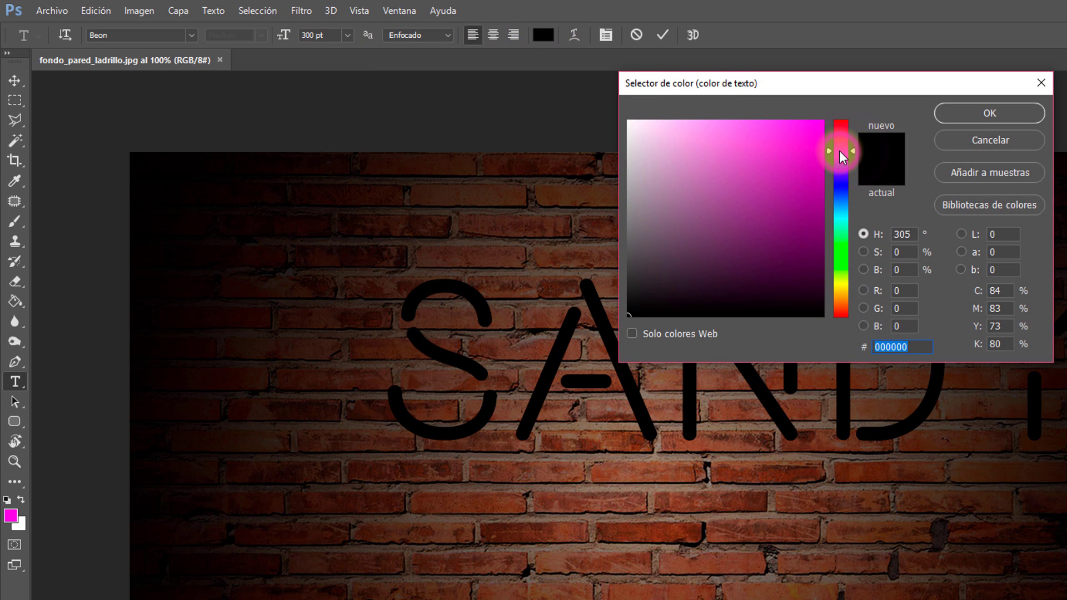
click(824, 121)
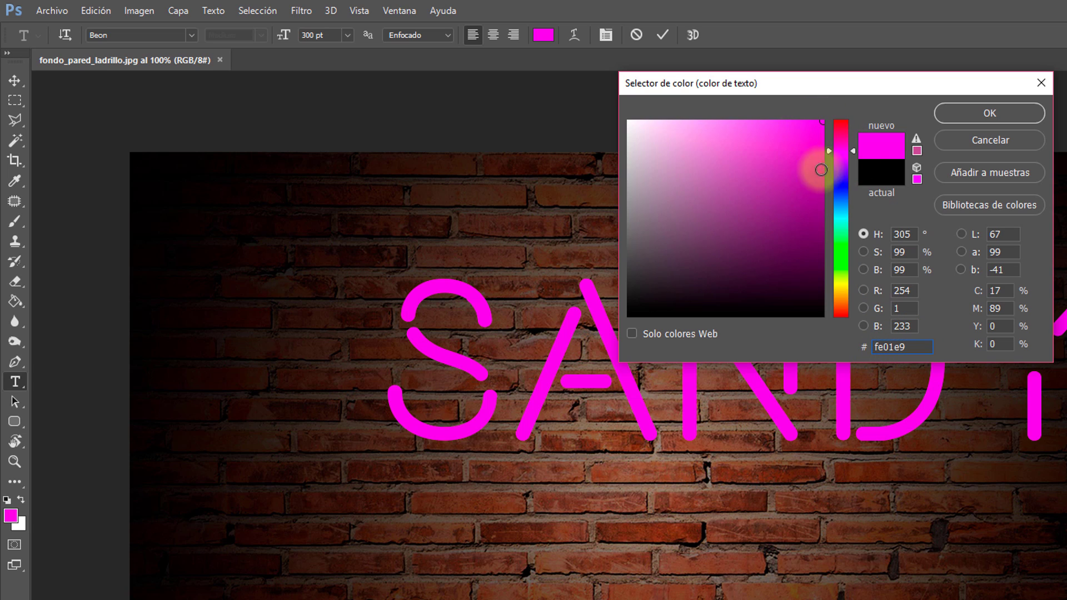
click(985, 112)
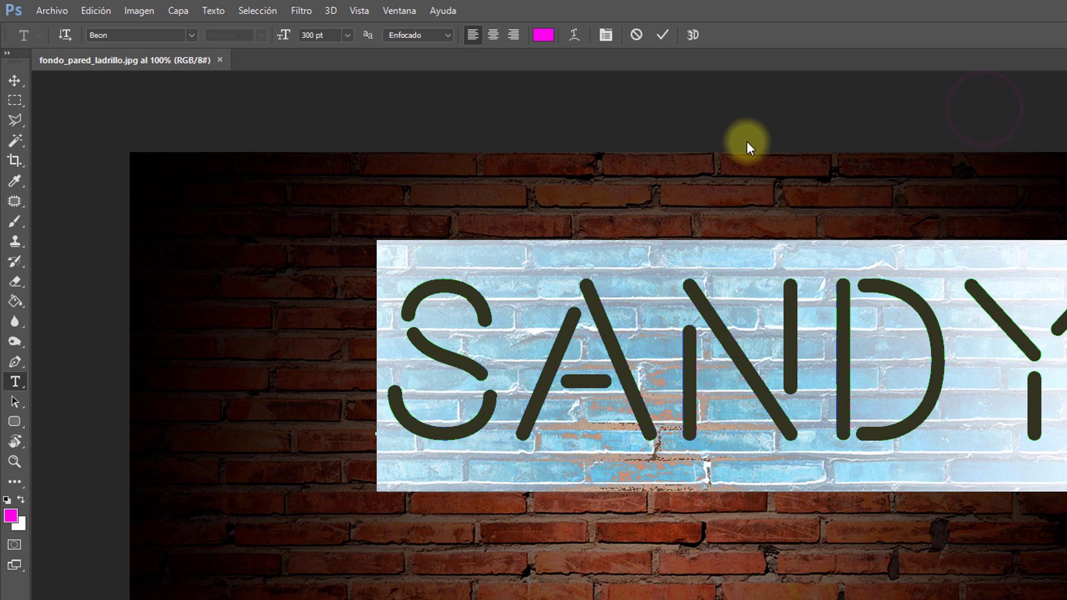
Step: Commit SANDY and drag it down and left to centre it on the wall
click(15, 81)
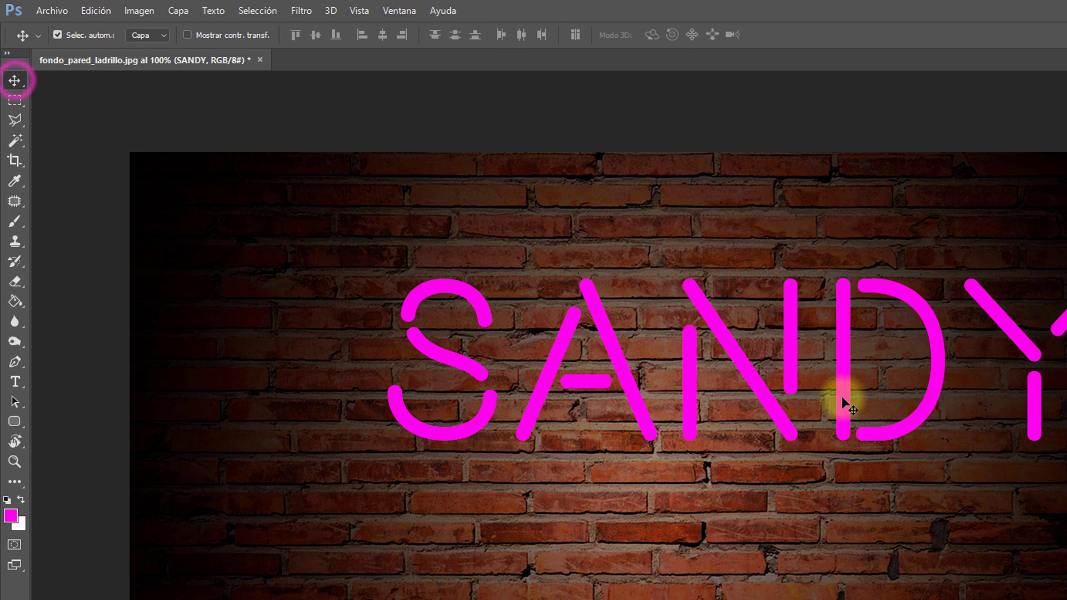
drag(753, 378, 620, 423)
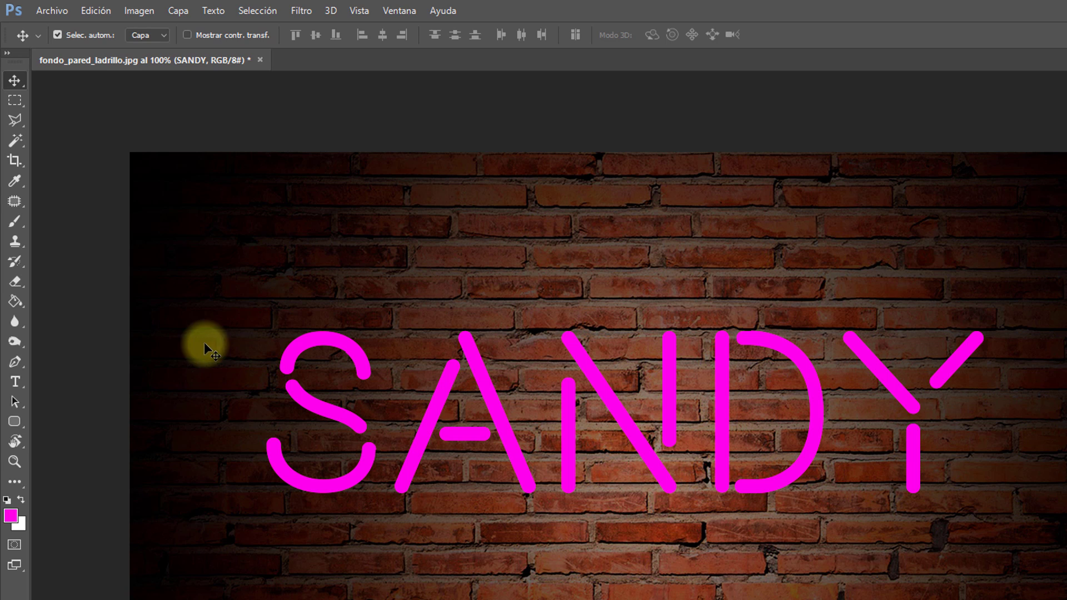
Step: Draw a no-fill, blue-outlined rounded rectangle with 50 px corners around SANDY, with a 15 px stroke
click(15, 423)
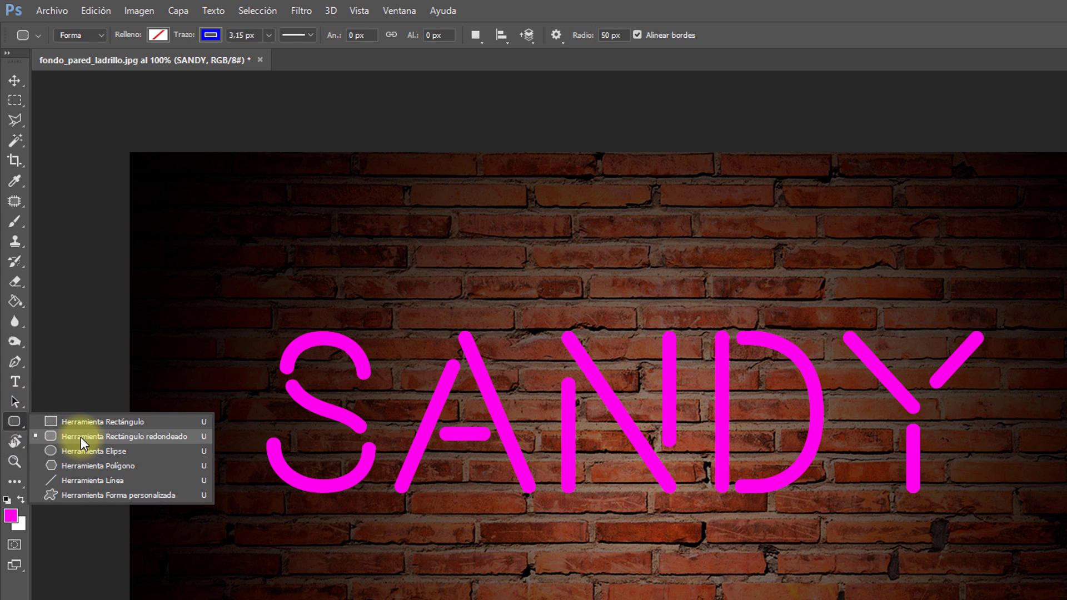
click(82, 437)
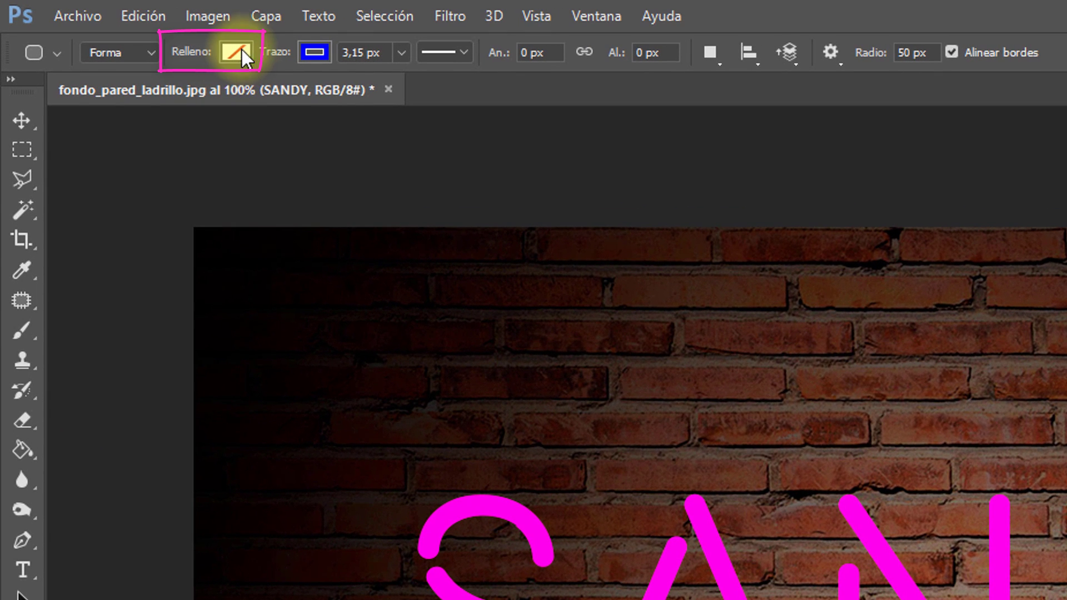
click(236, 51)
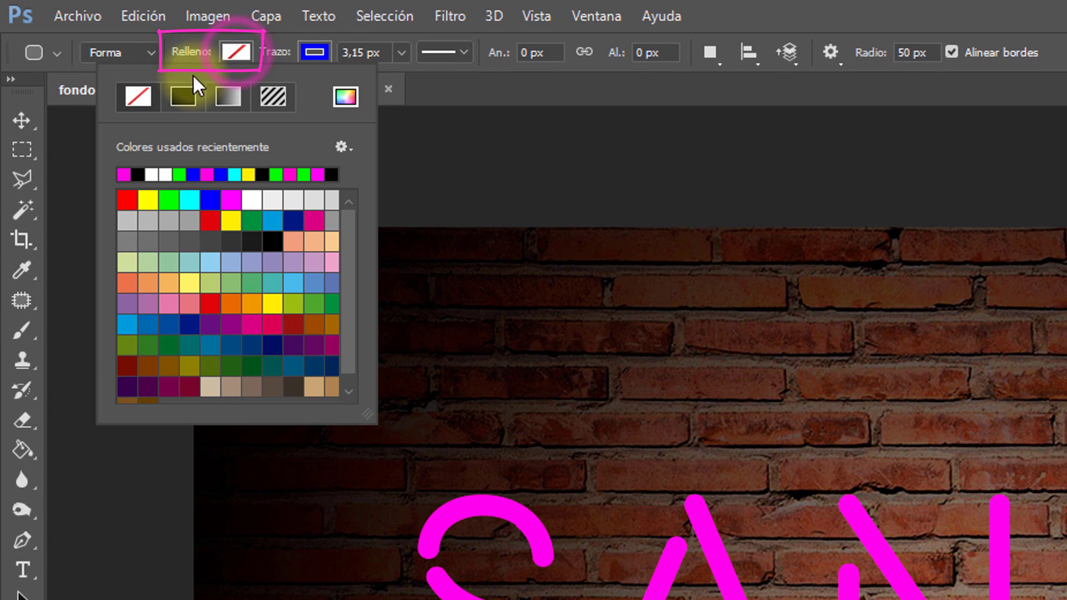
click(133, 96)
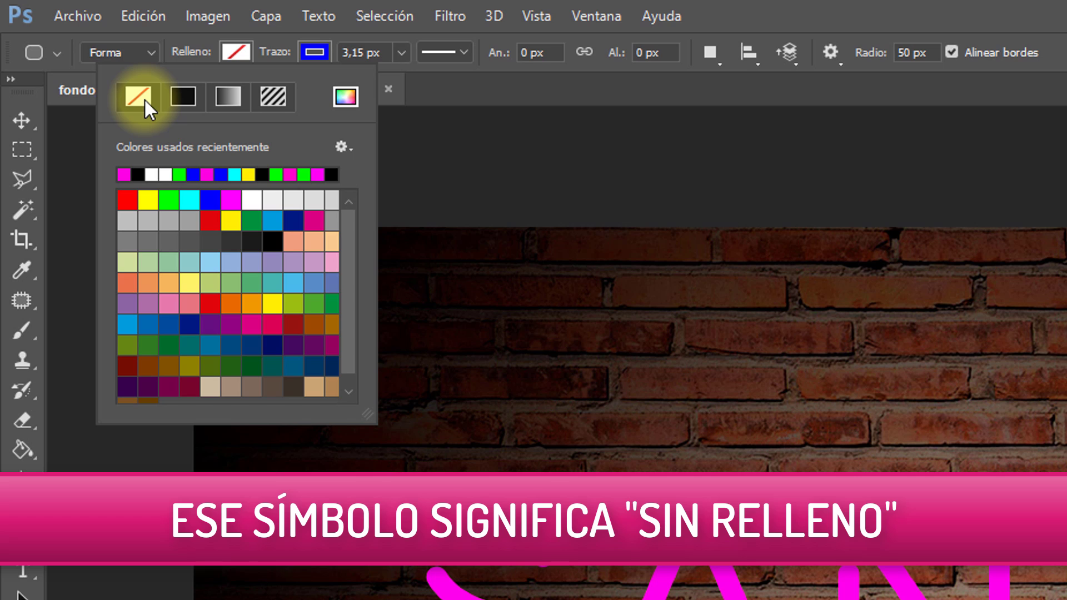
click(303, 50)
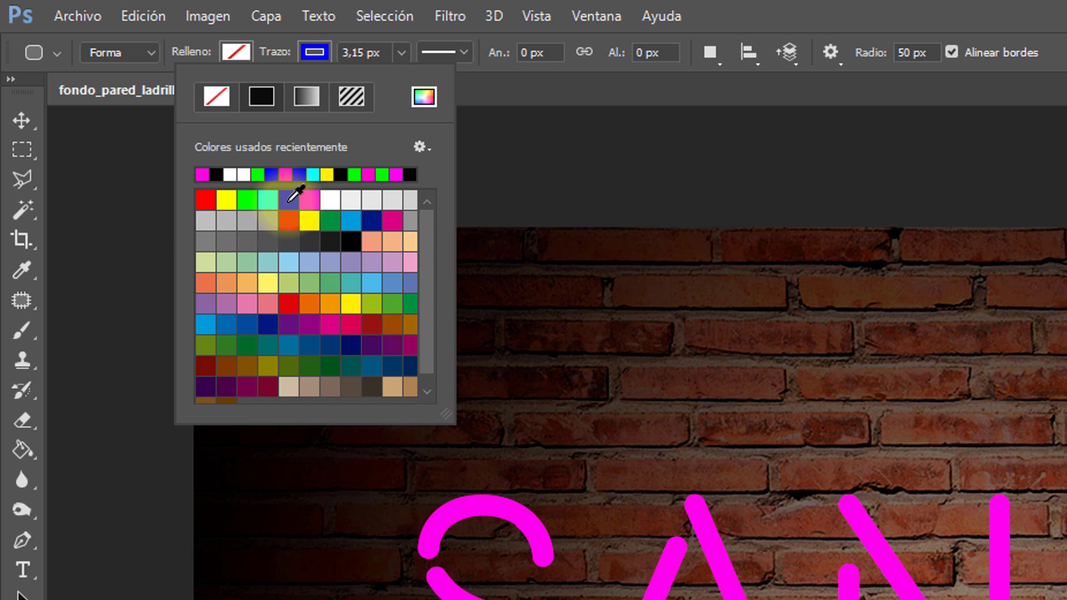
click(288, 200)
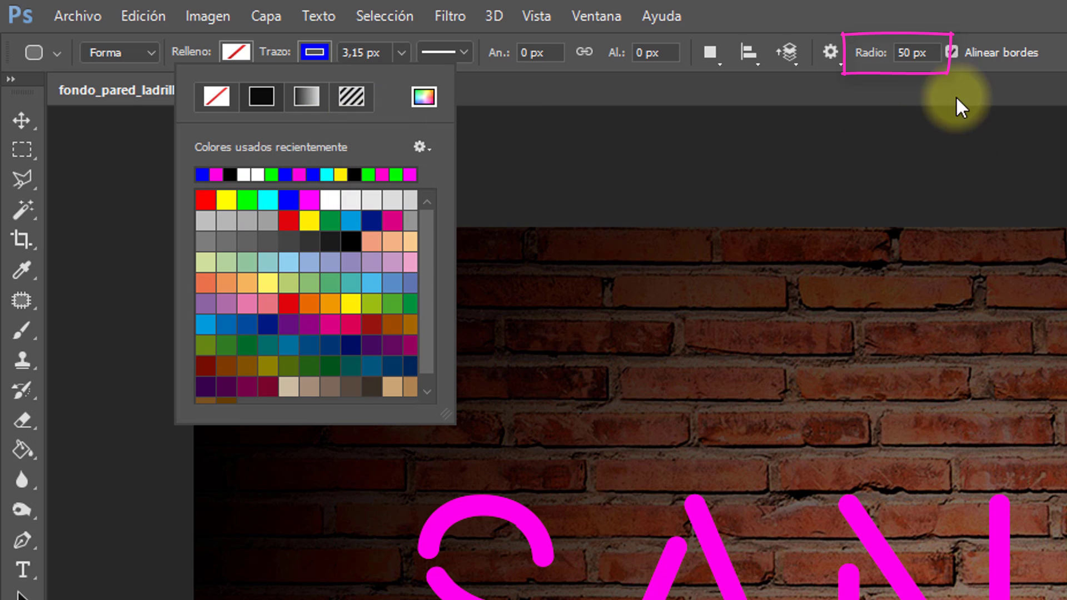
key(Return)
click(919, 56)
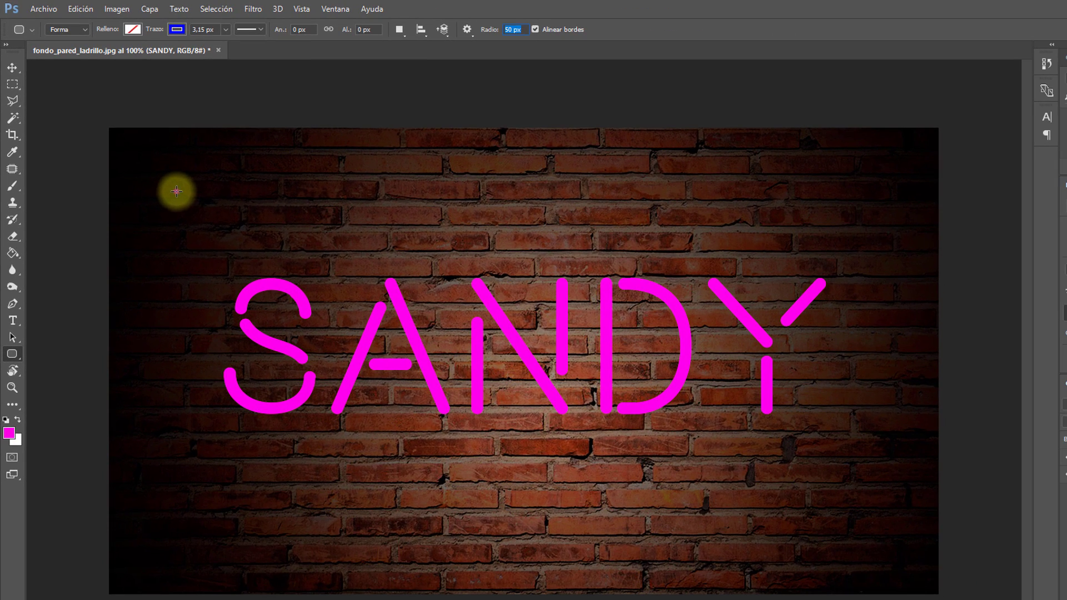
mouse_move(177, 191)
mouse_down()
mouse_move(887, 554)
mouse_move(870, 535)
mouse_up()
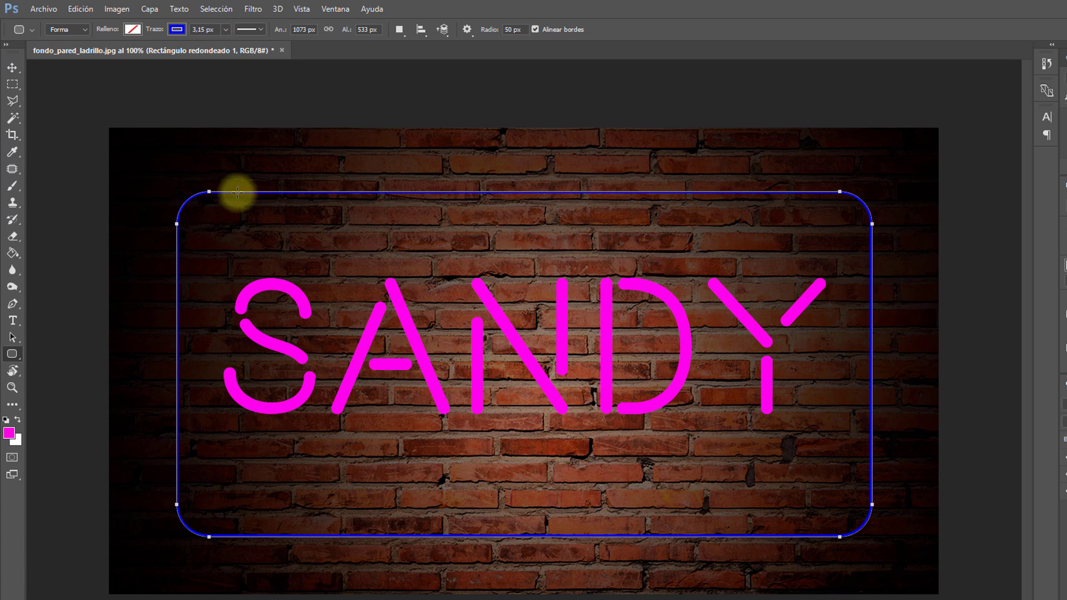
click(217, 30)
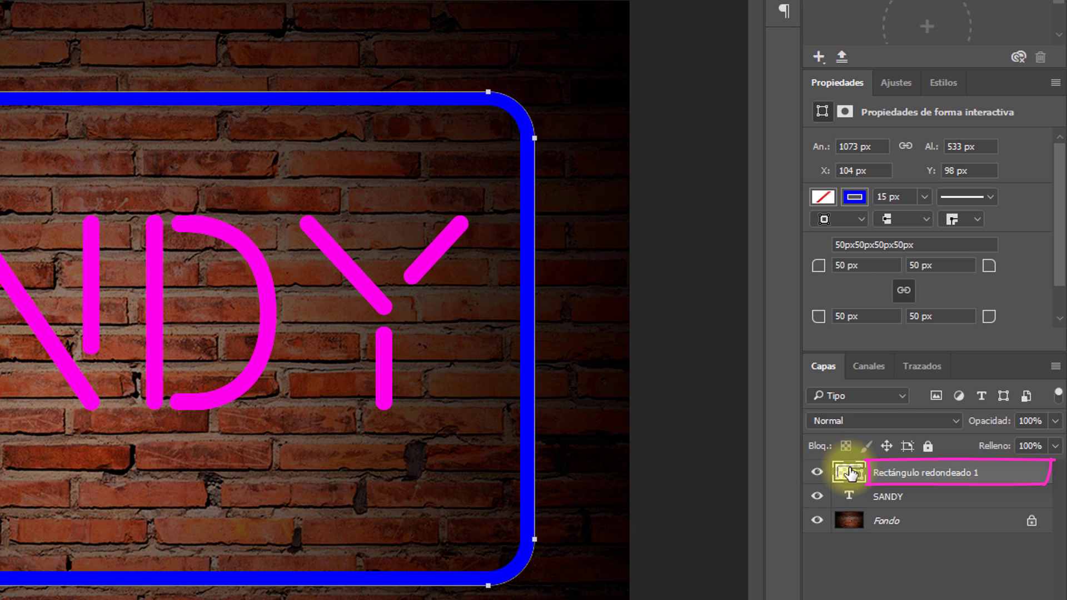
Step: Rasterize the frame layer and delete a marquee-selected middle section of its bottom edge
right_click(923, 477)
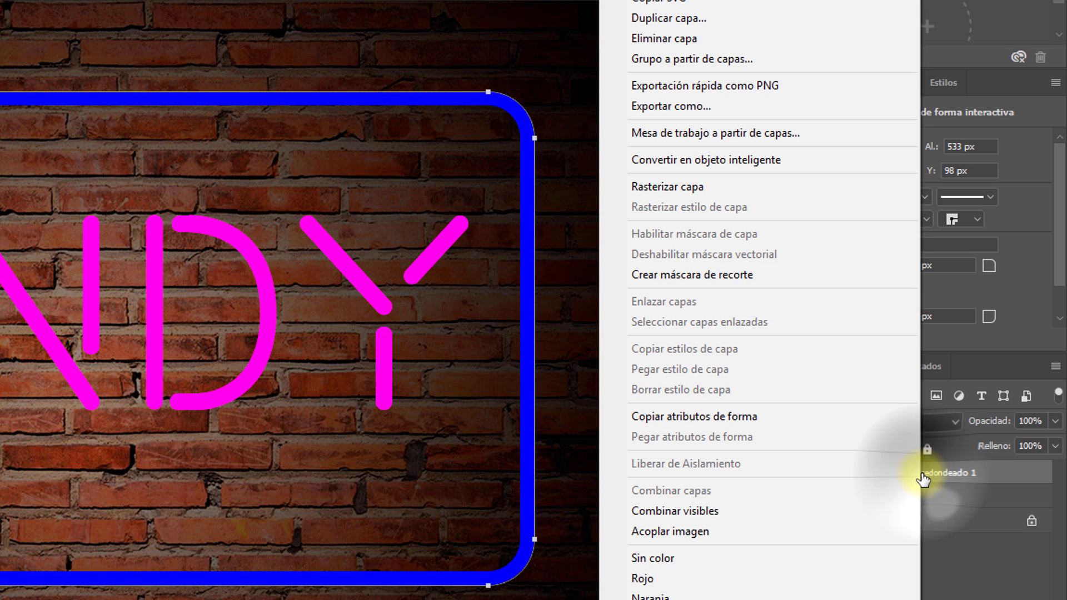
click(696, 188)
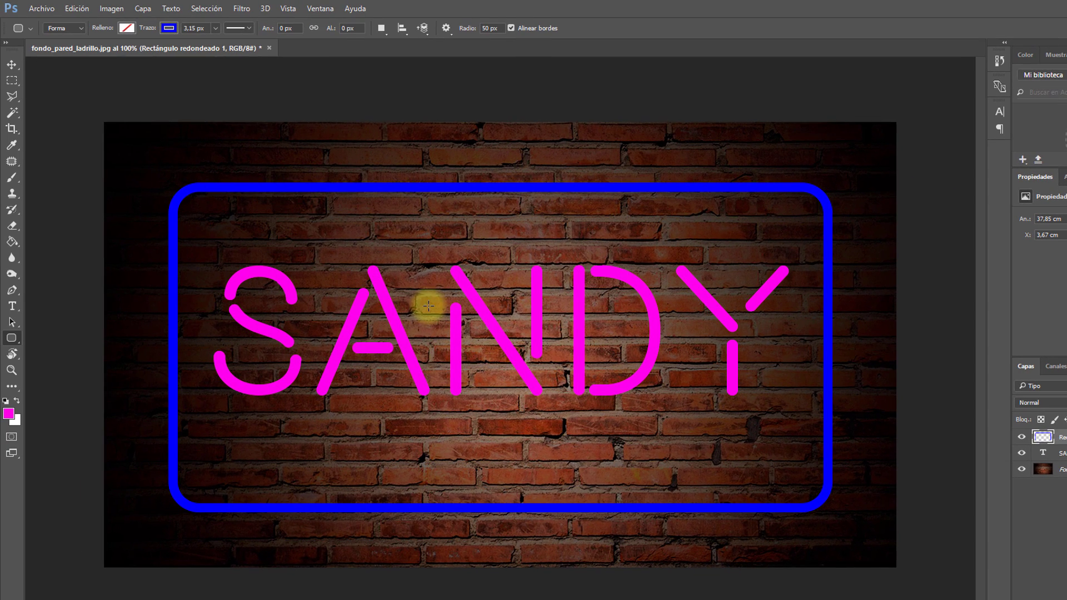
click(12, 80)
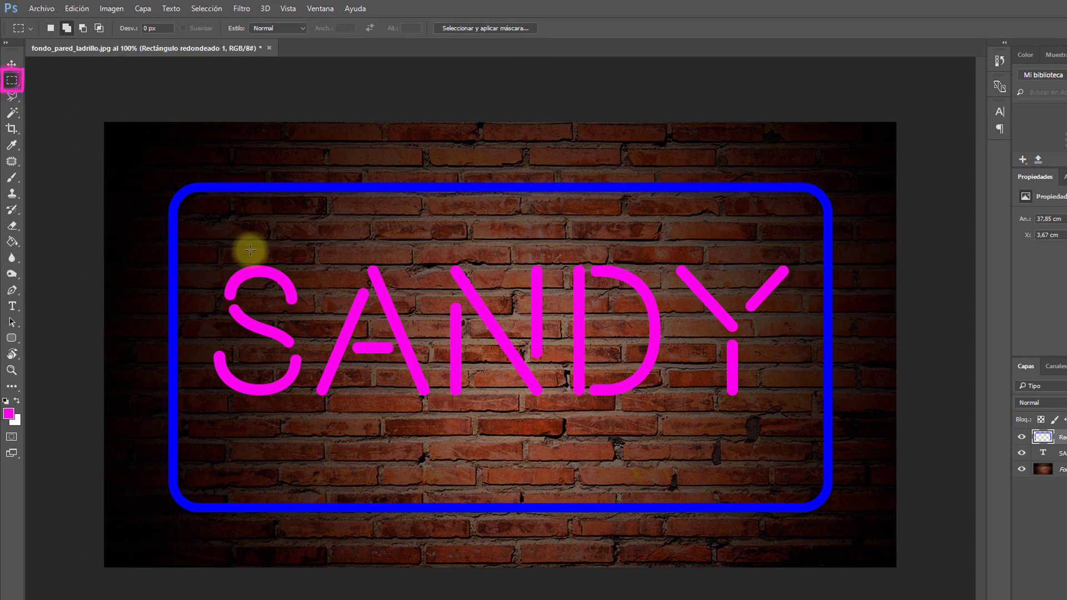
drag(297, 473, 690, 544)
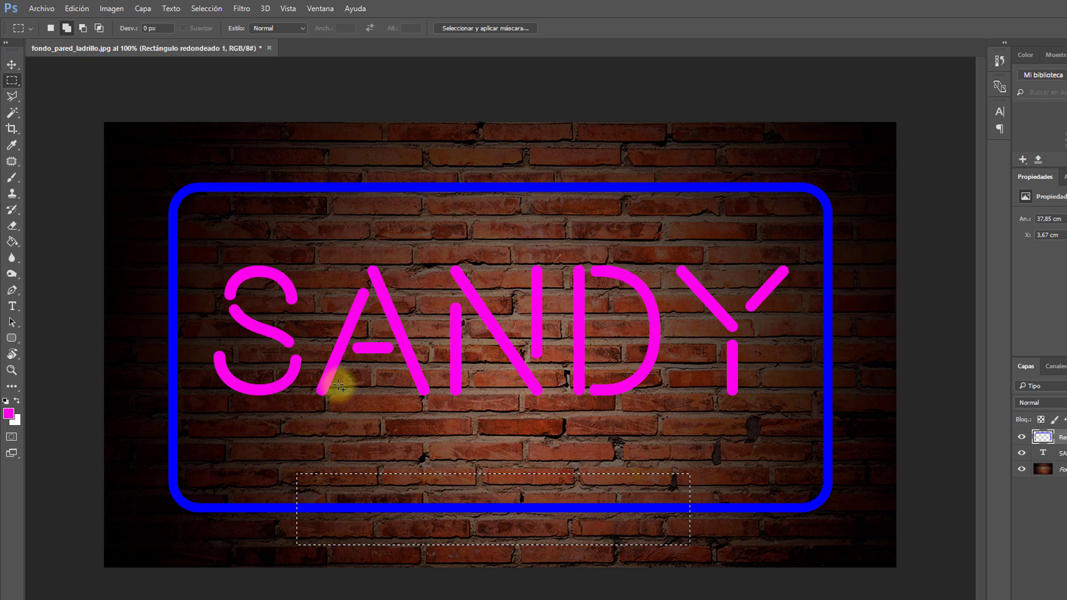
key(Delete)
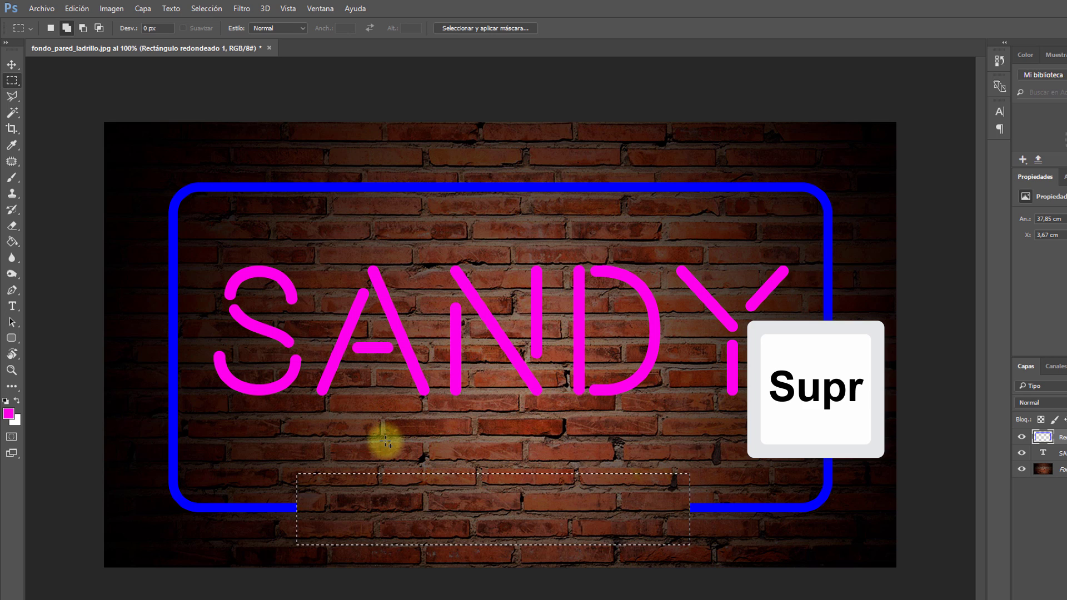
key(ctrl+d)
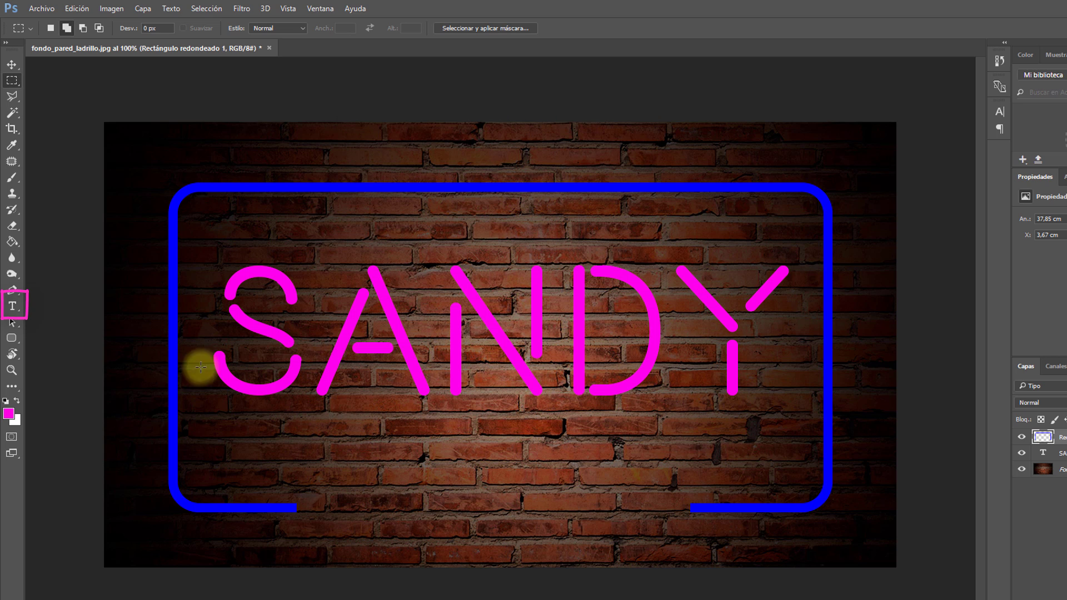
Step: Set the Type tool to bright green text at 100 pt
click(12, 305)
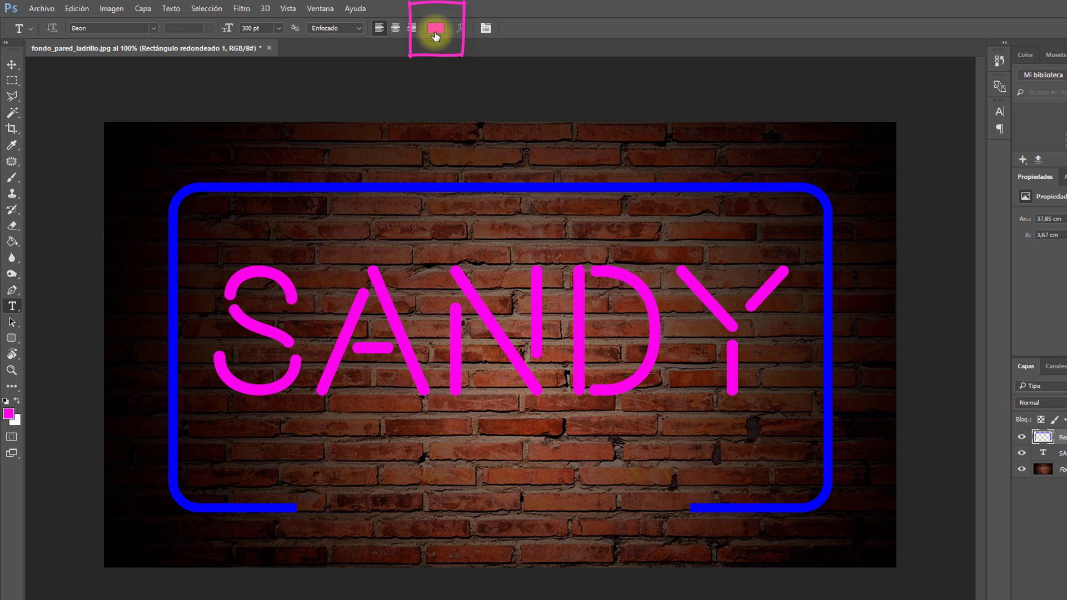
click(435, 31)
drag(675, 186, 675, 204)
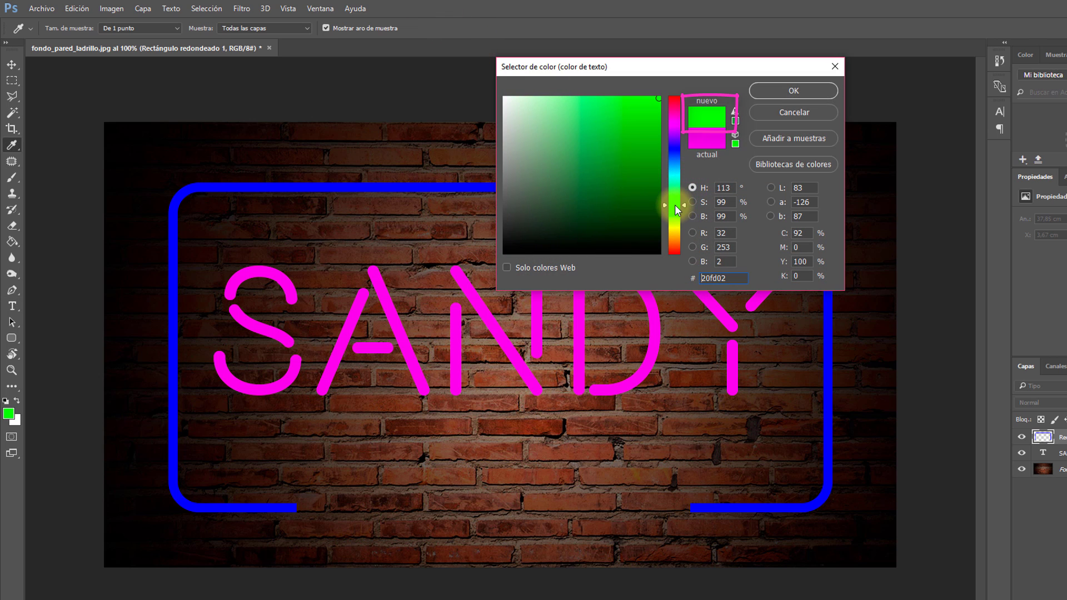
click(773, 89)
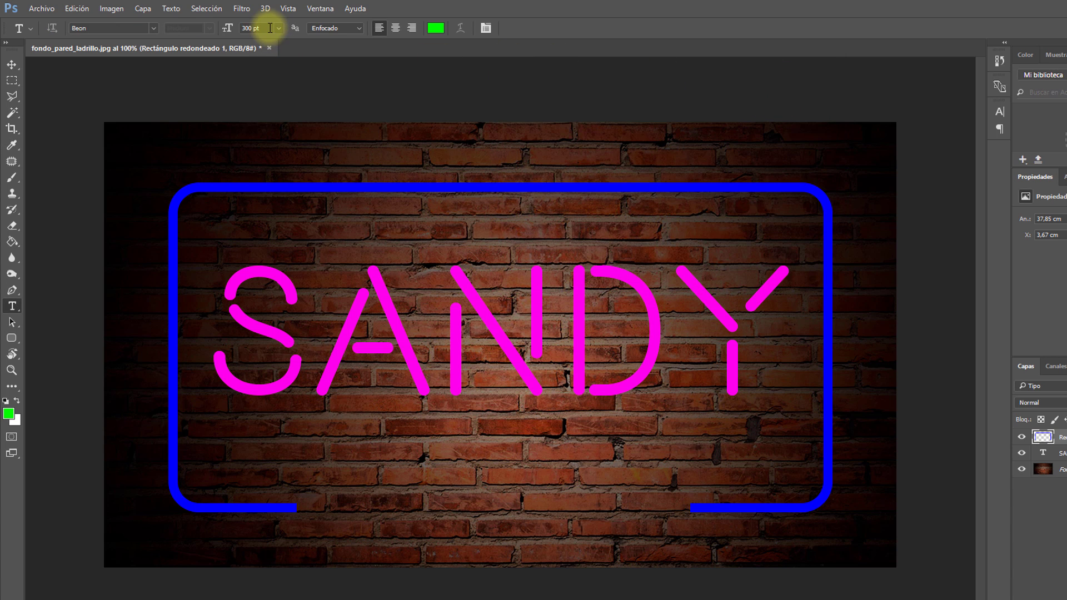
drag(270, 27, 239, 28)
text(100)
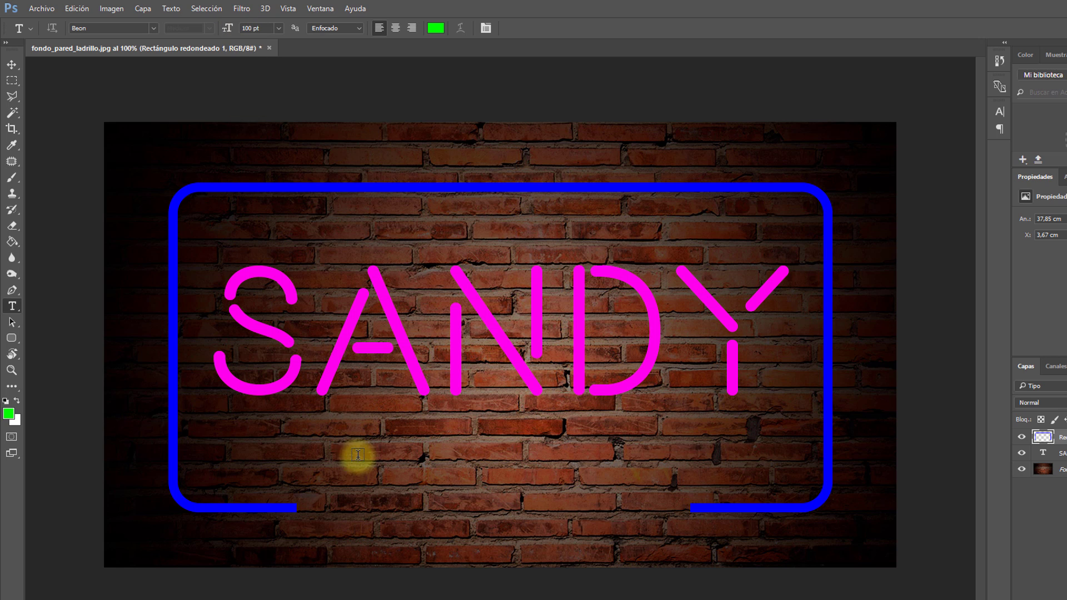
Step: Type TUTORIALES below SANDY and move it down into the frame's gap
click(337, 488)
text(TU)
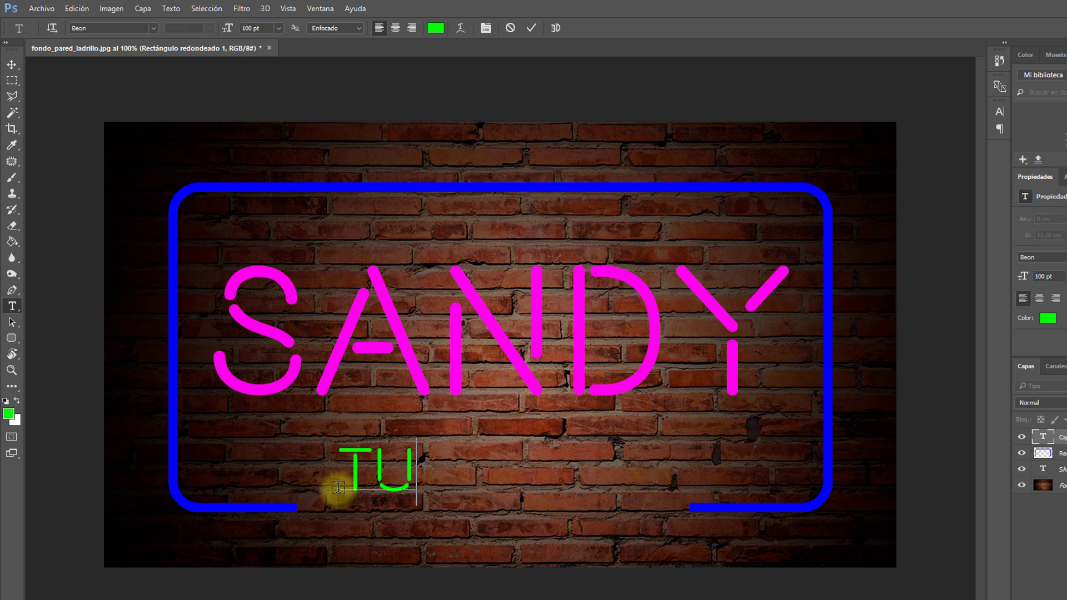
text(TORIALES)
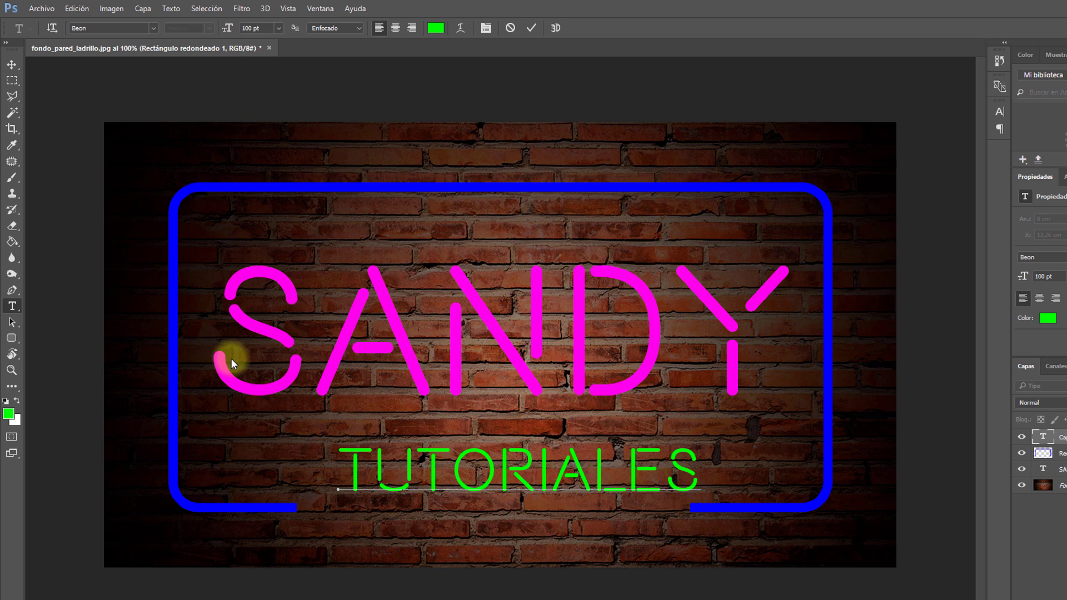
click(9, 62)
drag(504, 475, 477, 504)
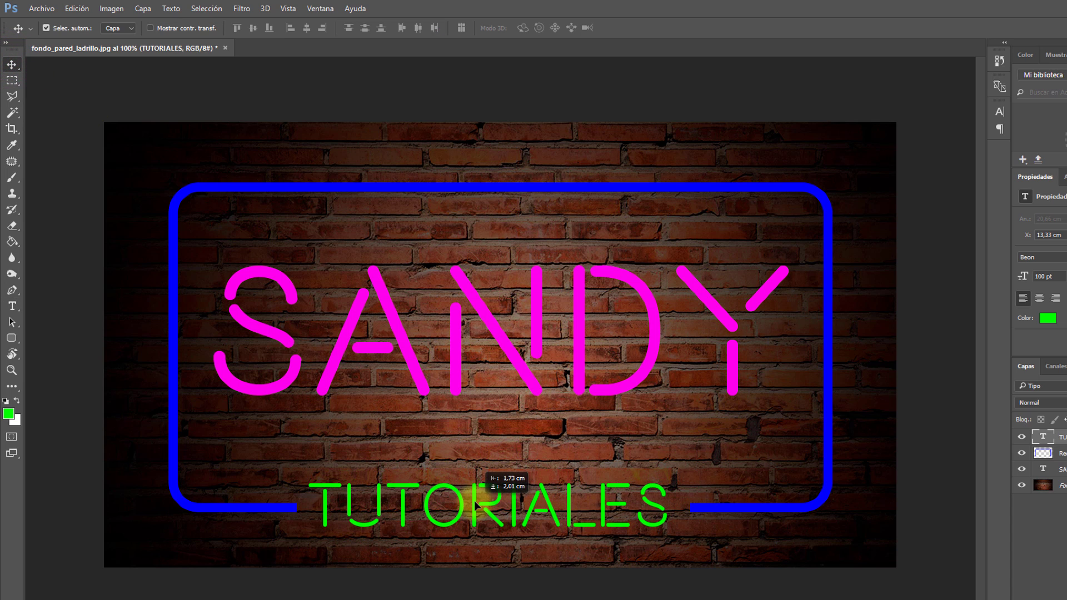
Step: Nudge TUTORIALES within the gap, then lower SANDY about 30 px inside the frame
drag(476, 504, 482, 502)
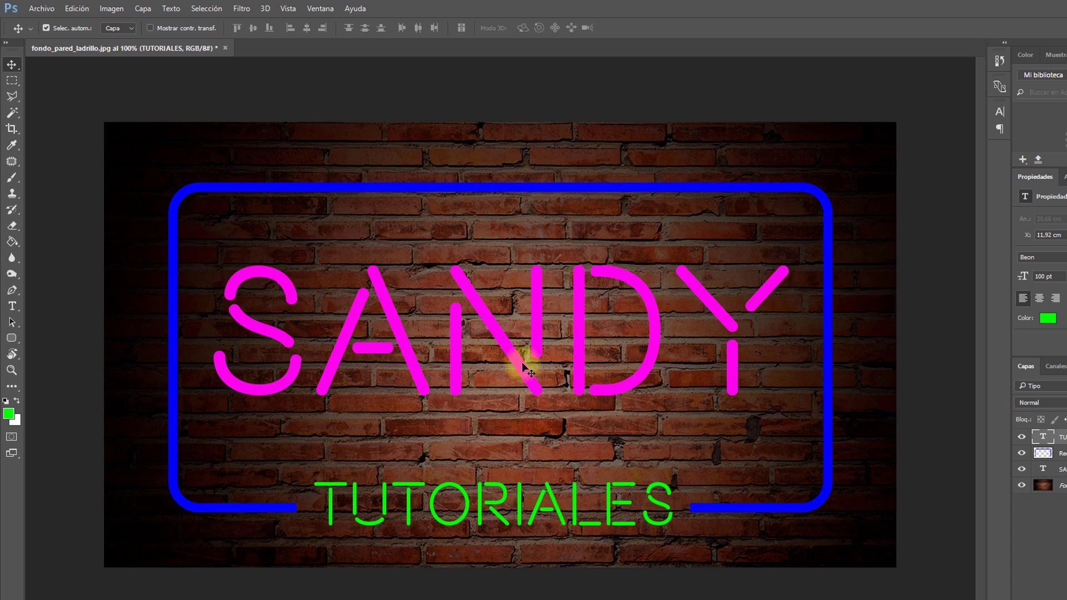
key(ctrl)
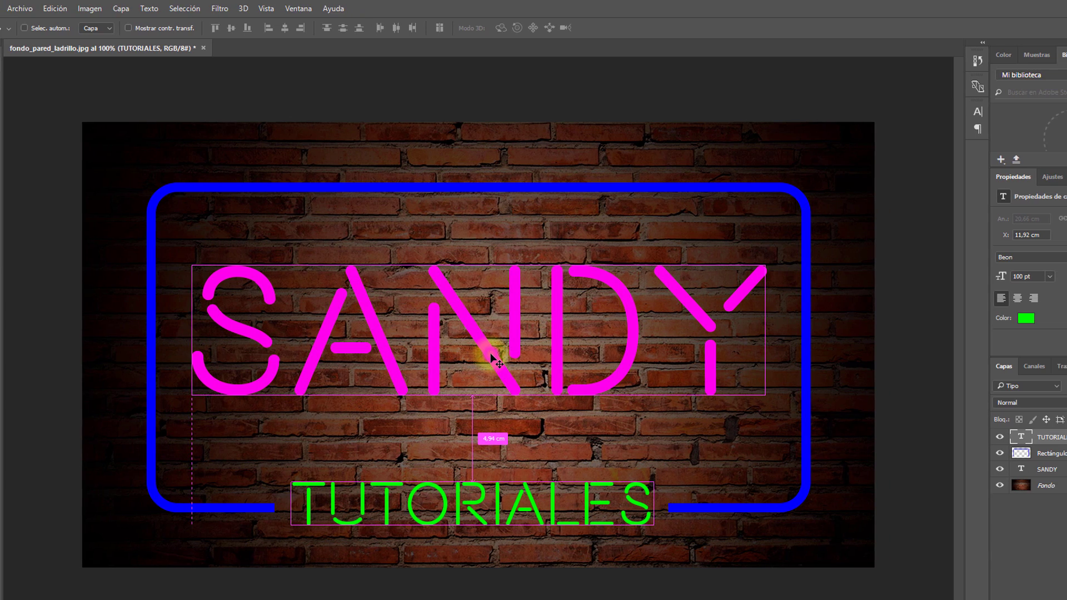
key(ctrl)
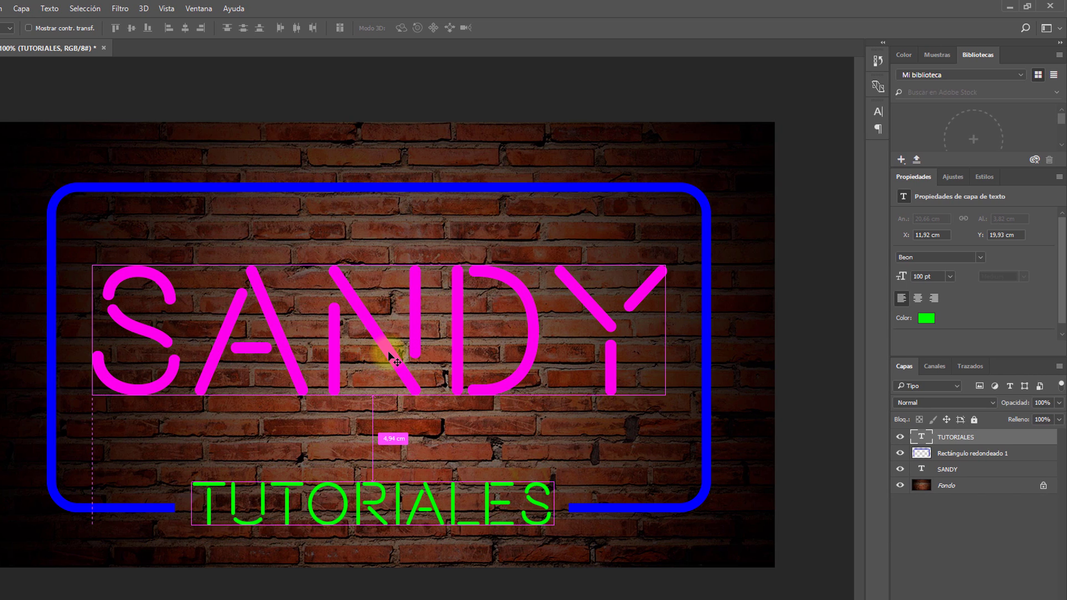
key(ctrl)
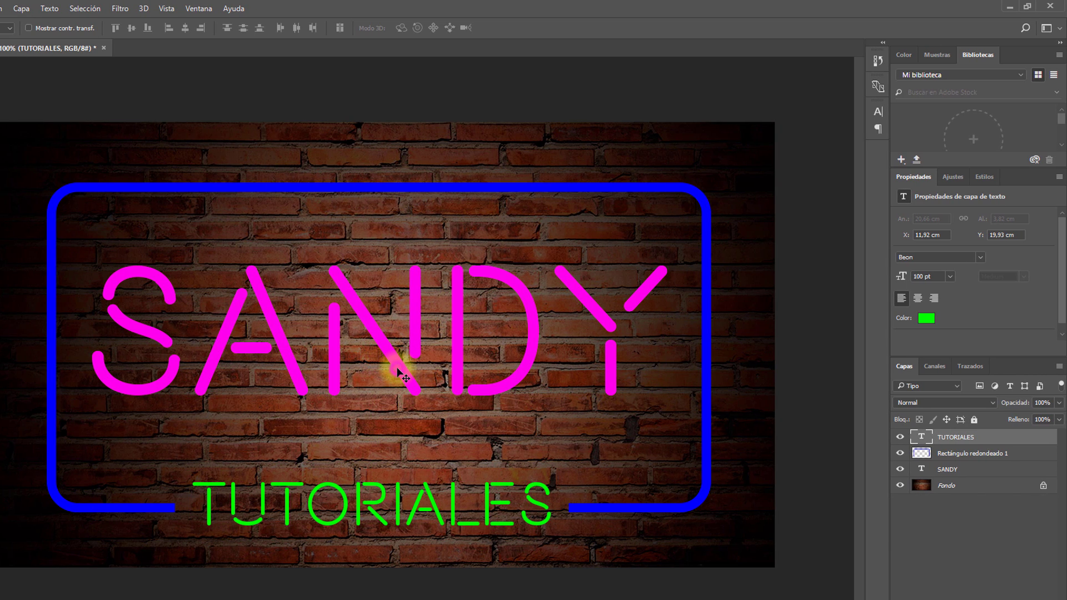
click(957, 471)
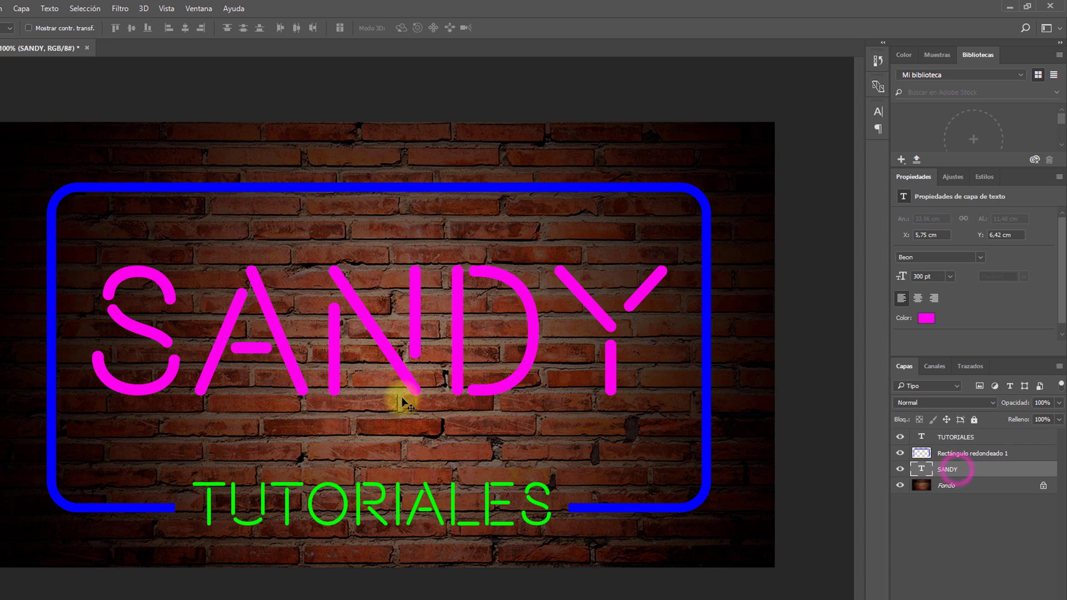
drag(397, 364, 397, 382)
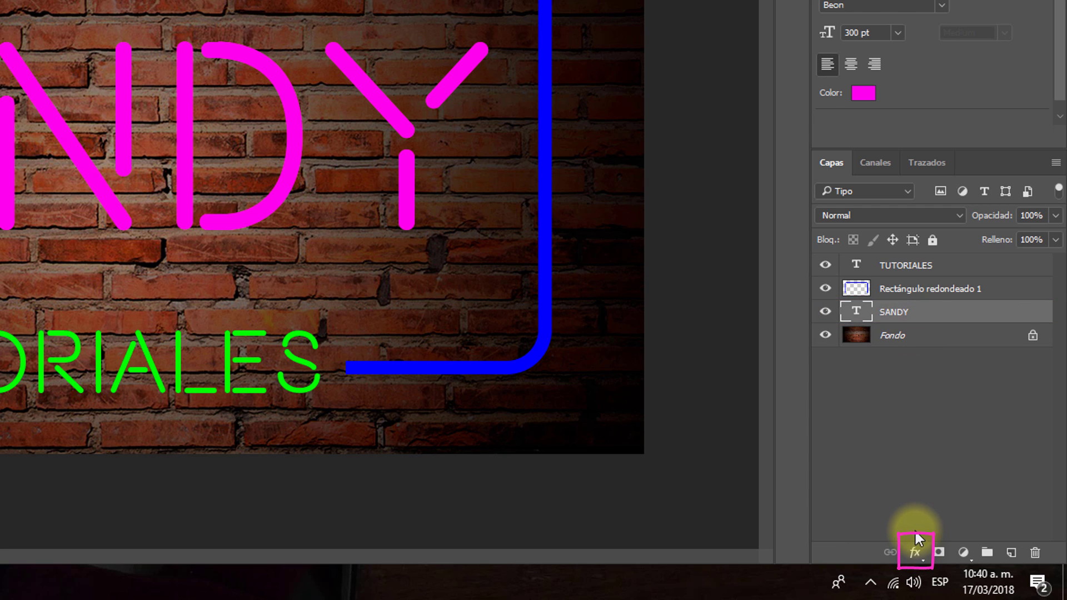
Step: Open the SANDY layer's Opciones de fusión and enable Resplandor interior
click(914, 552)
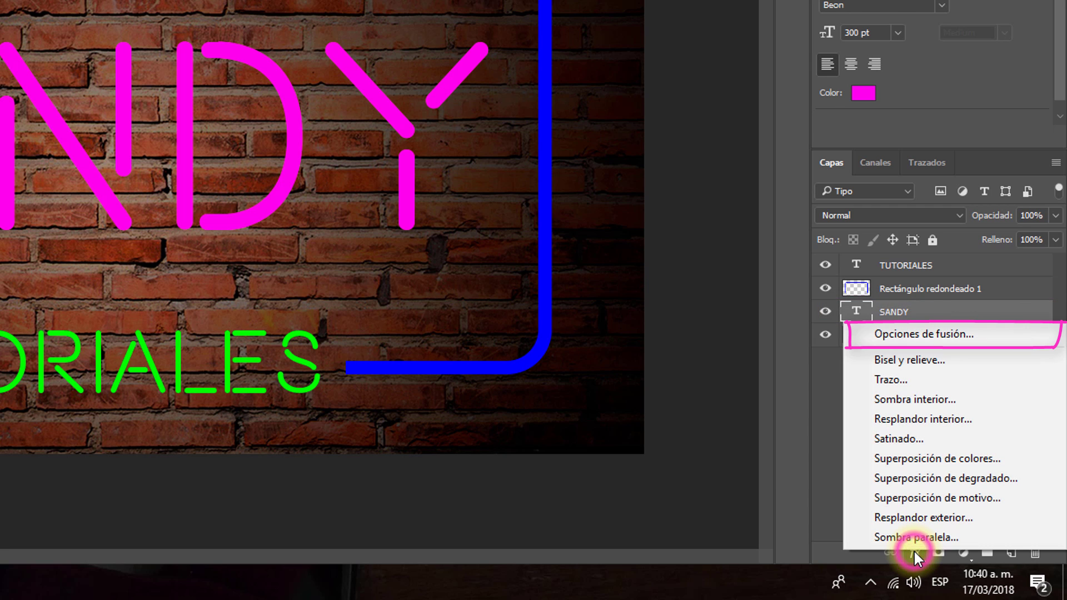
click(959, 333)
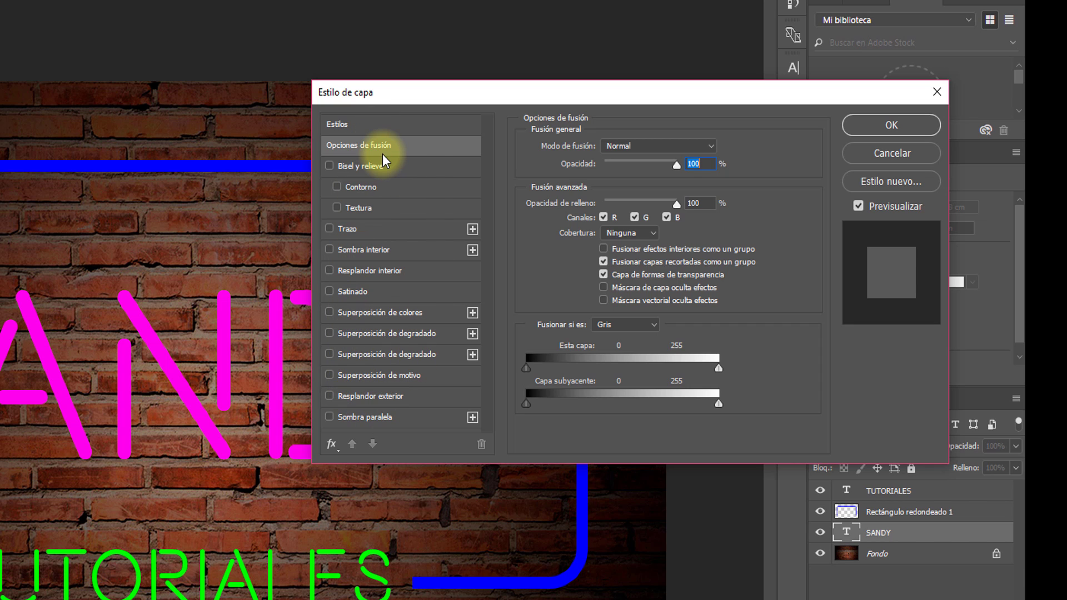
click(332, 445)
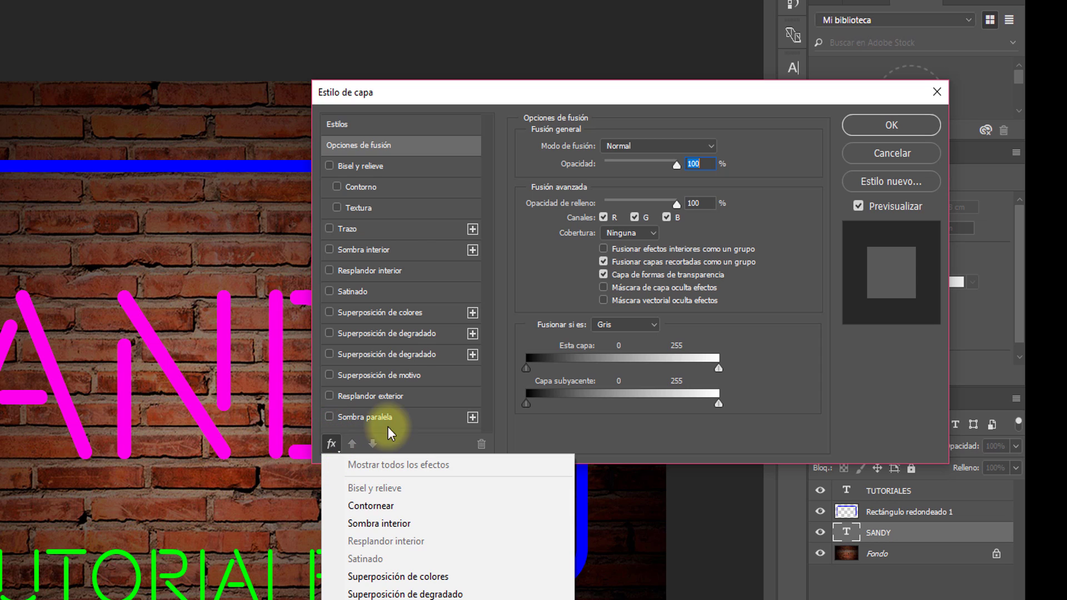
click(409, 425)
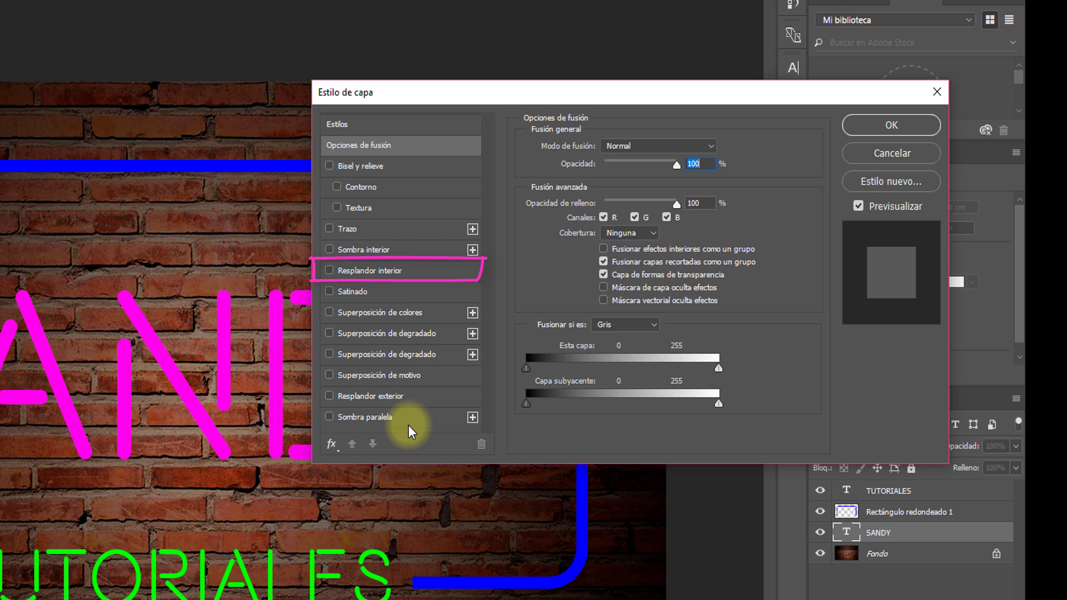
click(372, 272)
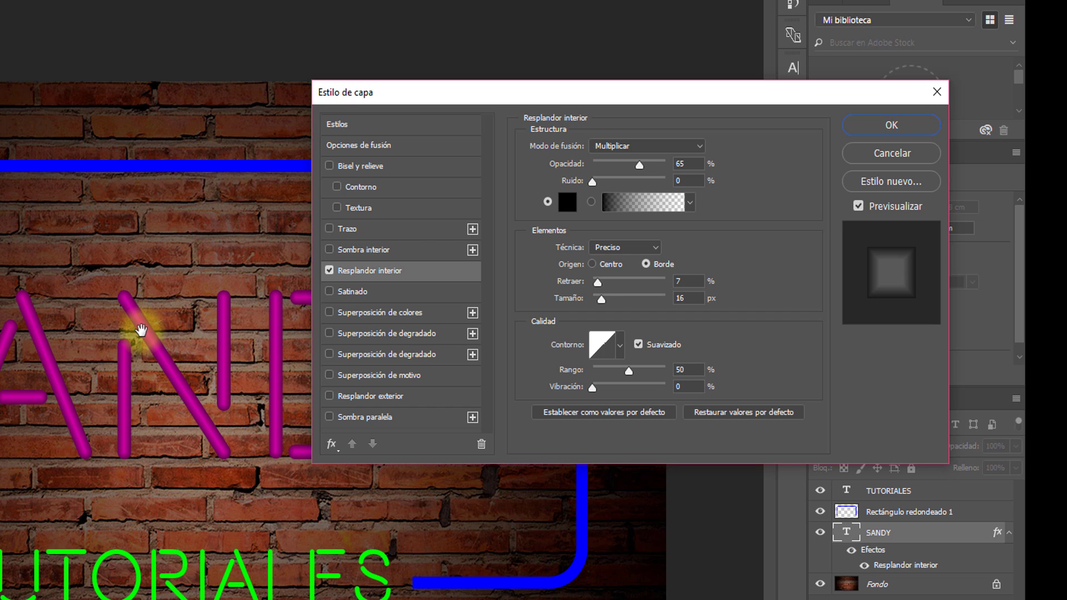
Step: Set SANDY's inner glow: Normal mode, 63% opacity, white, Centro origin, 11% choke, 8 px size
click(611, 148)
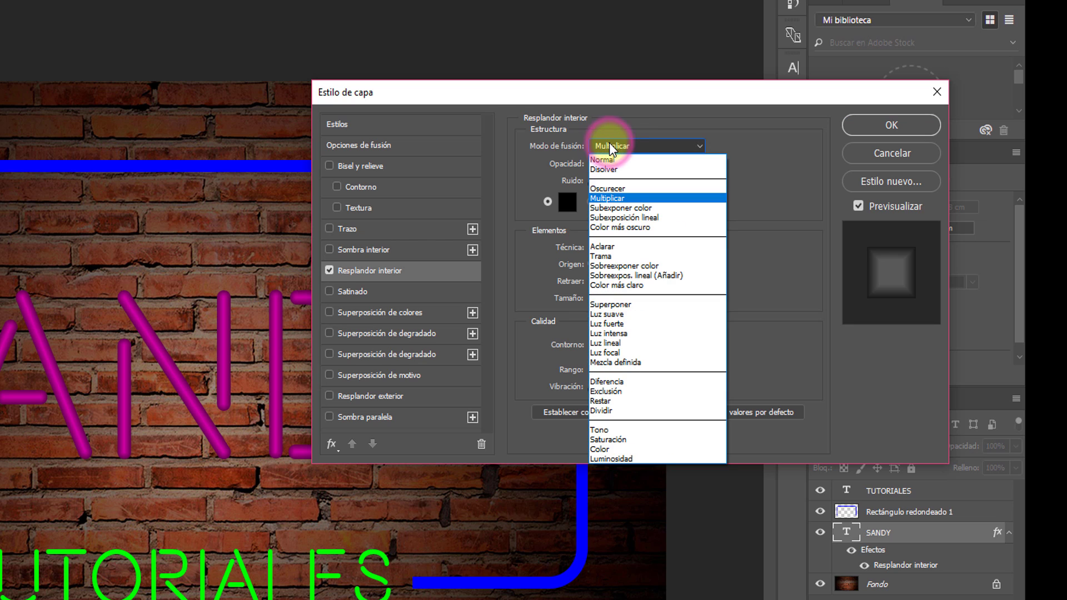
click(608, 148)
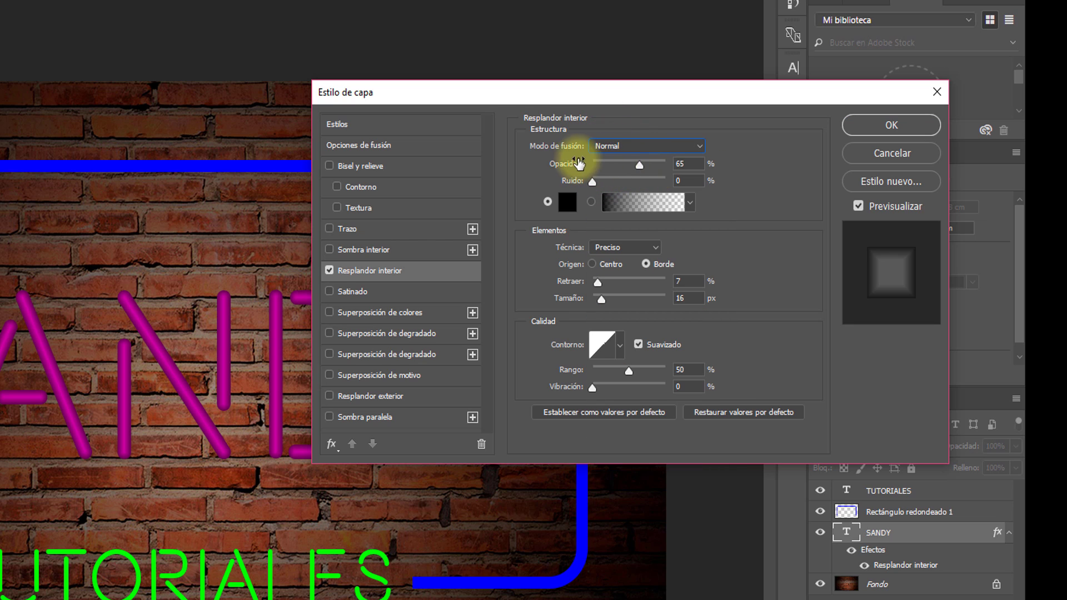
drag(640, 165, 641, 173)
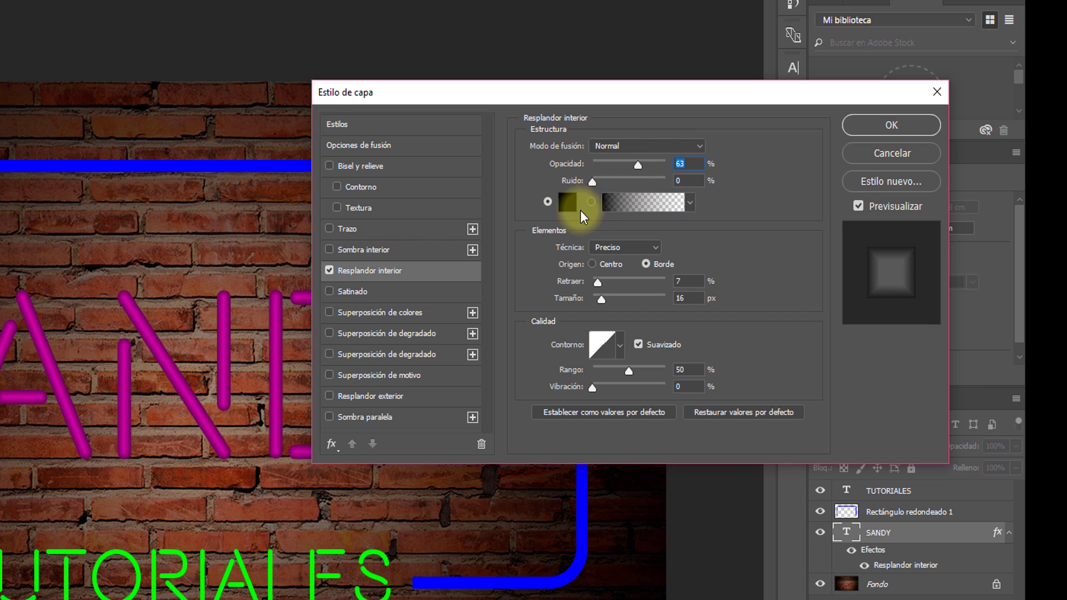
click(565, 200)
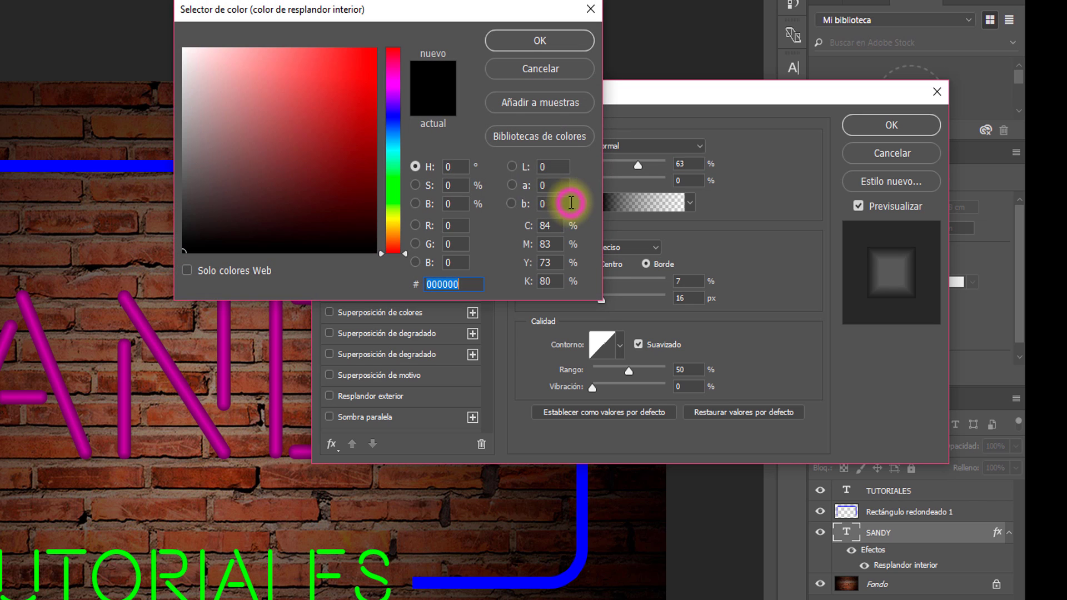
click(239, 85)
drag(190, 59, 182, 48)
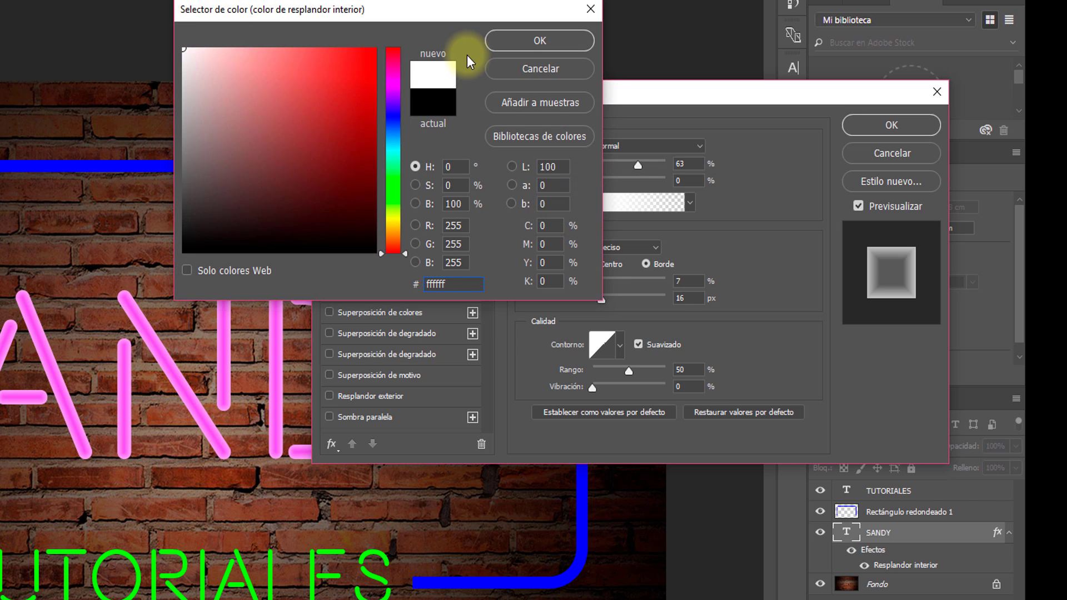
click(504, 46)
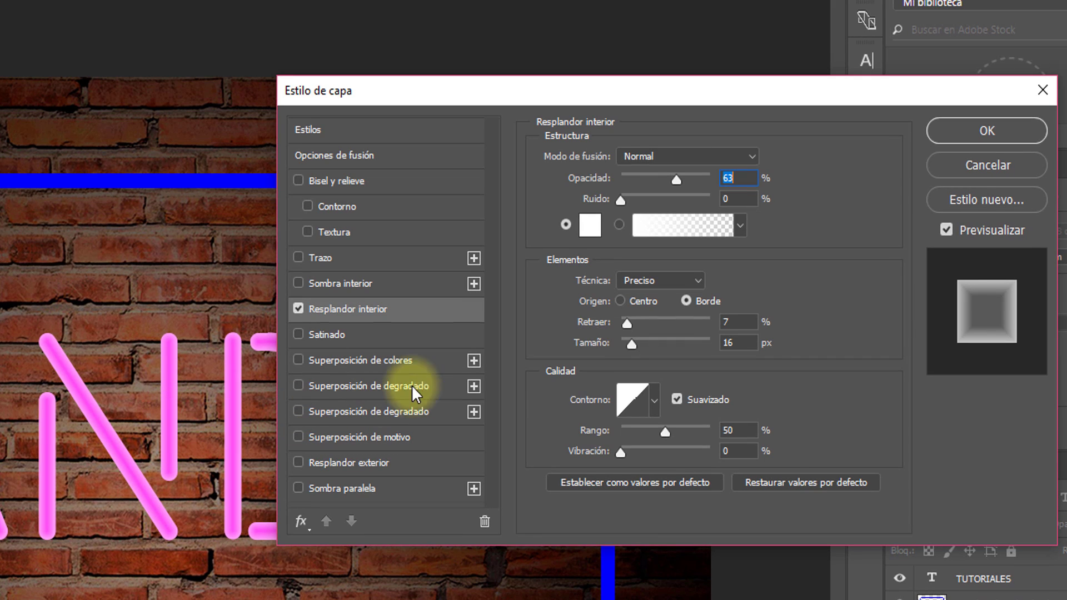
click(621, 300)
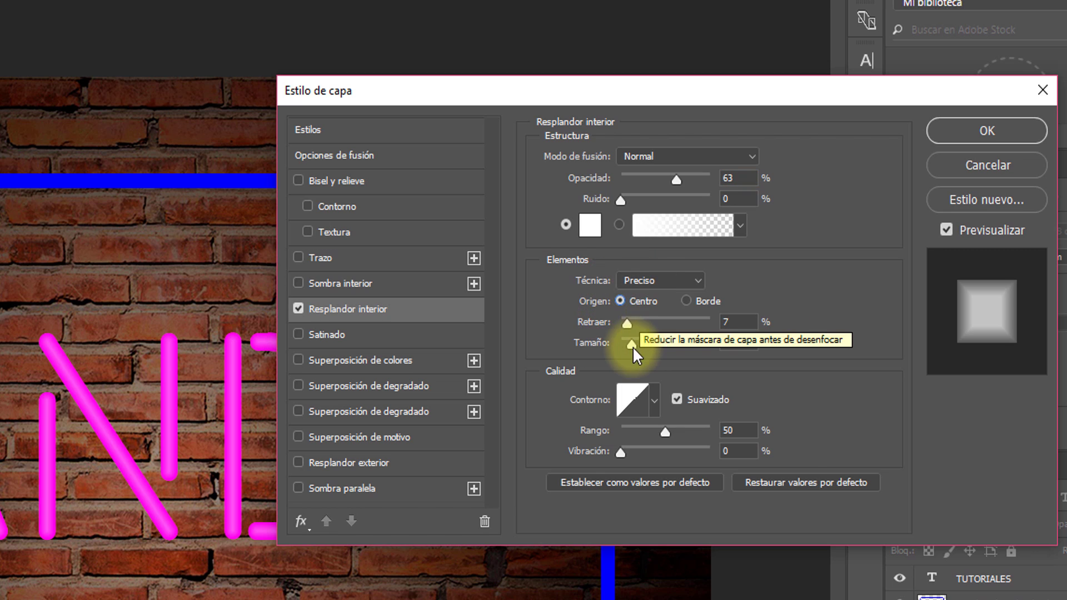
mouse_move(627, 322)
mouse_down()
mouse_move(642, 345)
mouse_move(630, 345)
mouse_up()
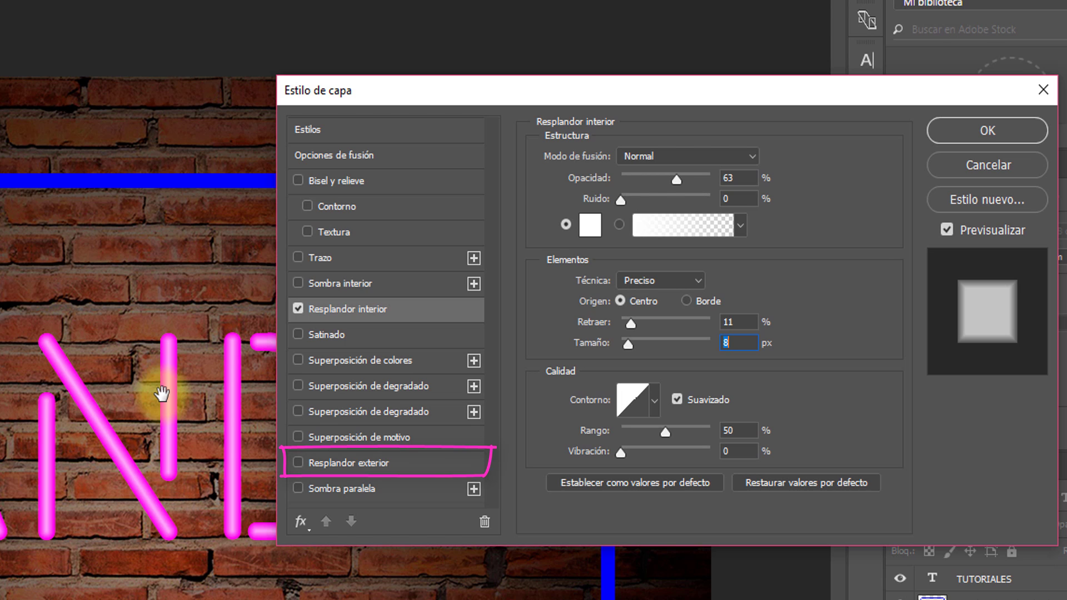
Step: Enable Resplandor exterior on SANDY with colour fc02ff and Más suavizado technique
click(371, 461)
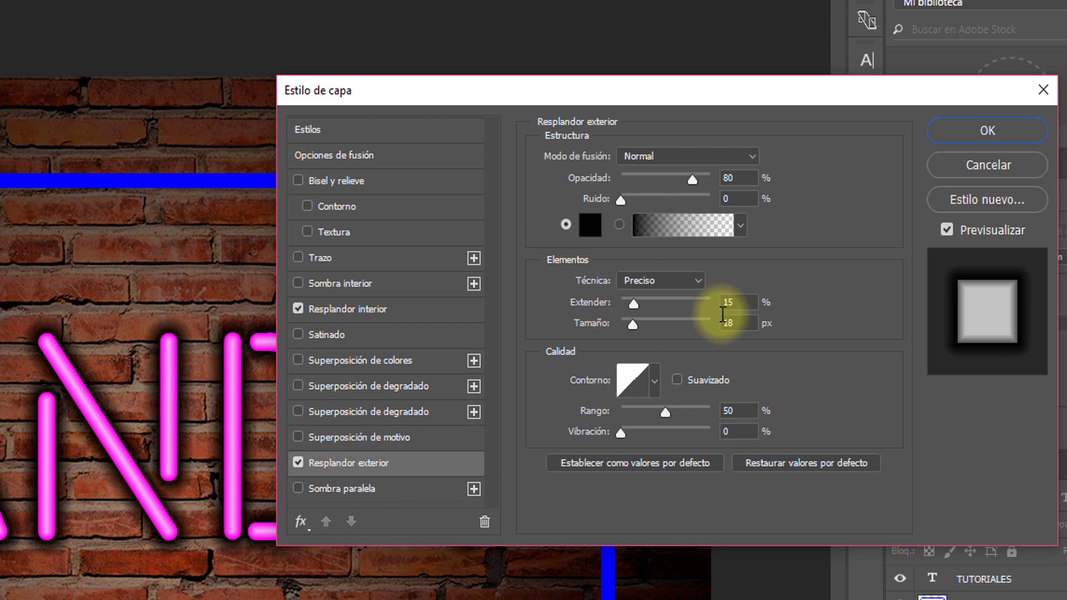
click(590, 224)
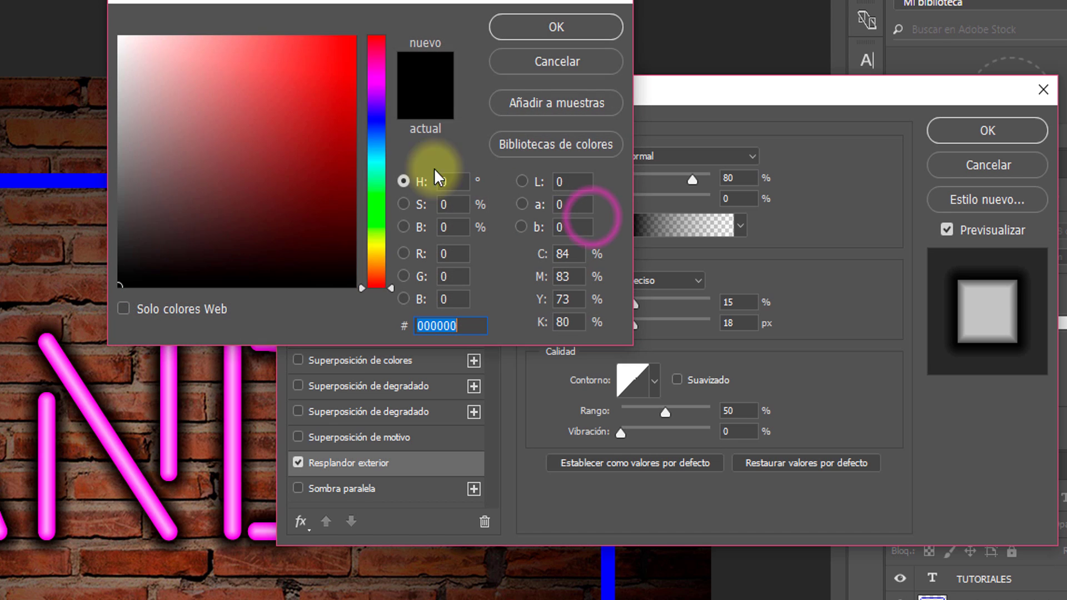
mouse_move(379, 94)
mouse_down()
mouse_move(379, 69)
mouse_move(361, 63)
mouse_move(354, 36)
mouse_up()
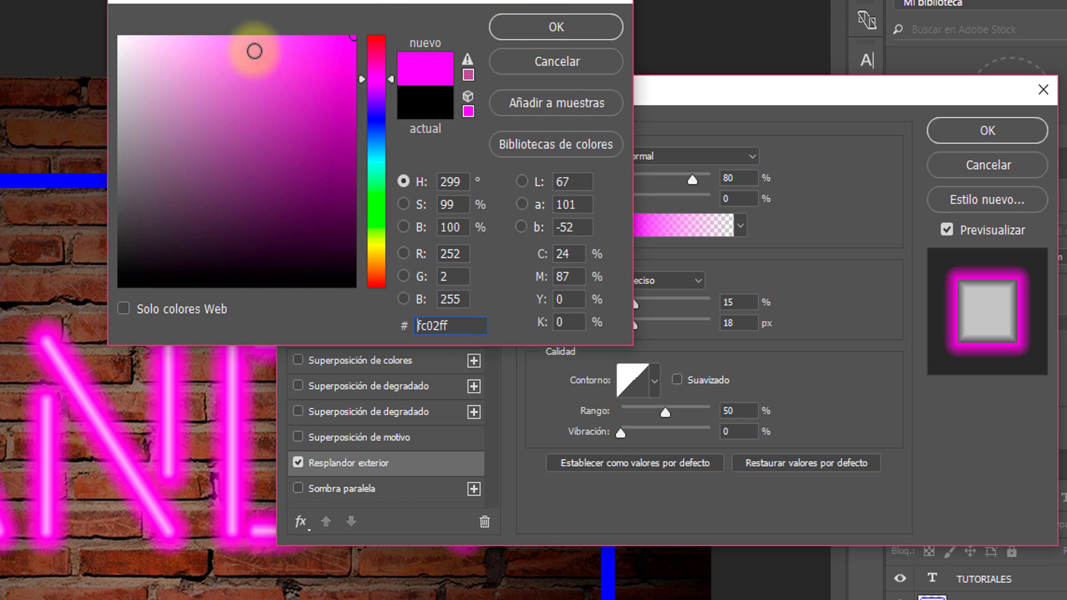
click(536, 25)
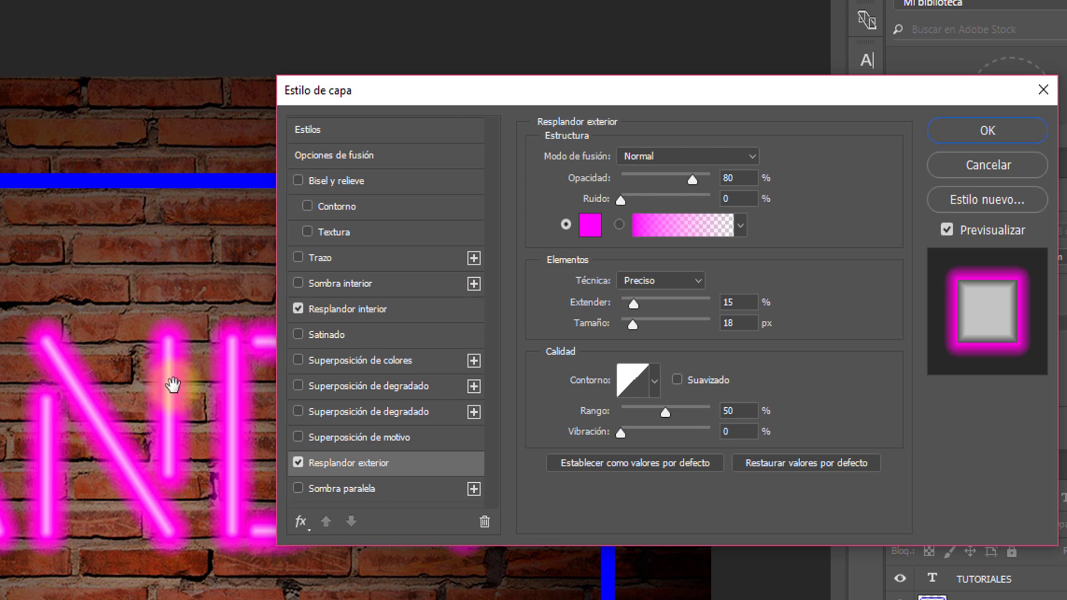
click(638, 282)
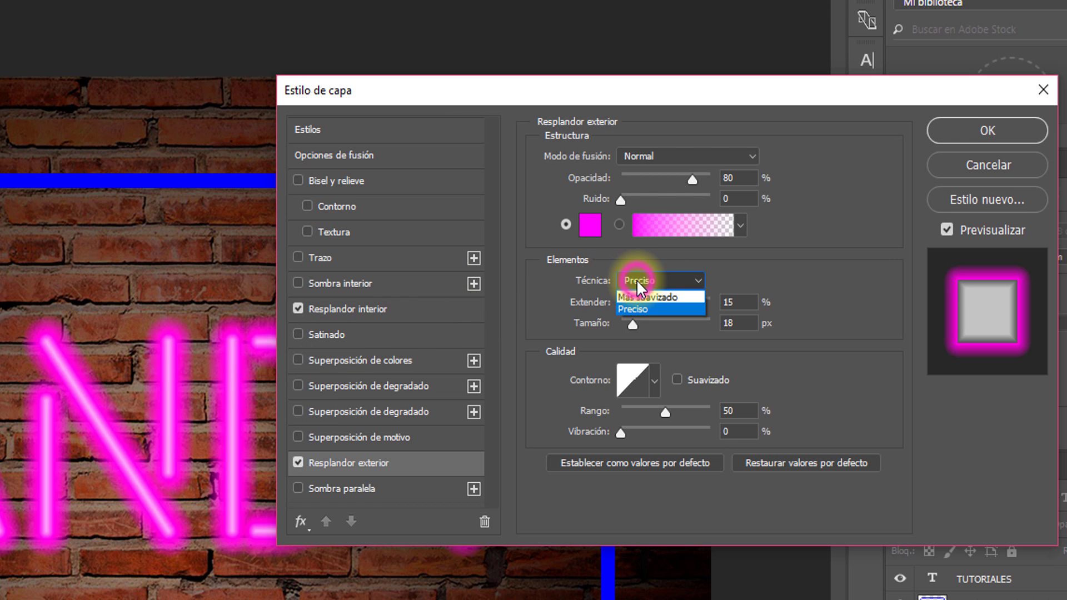
click(635, 293)
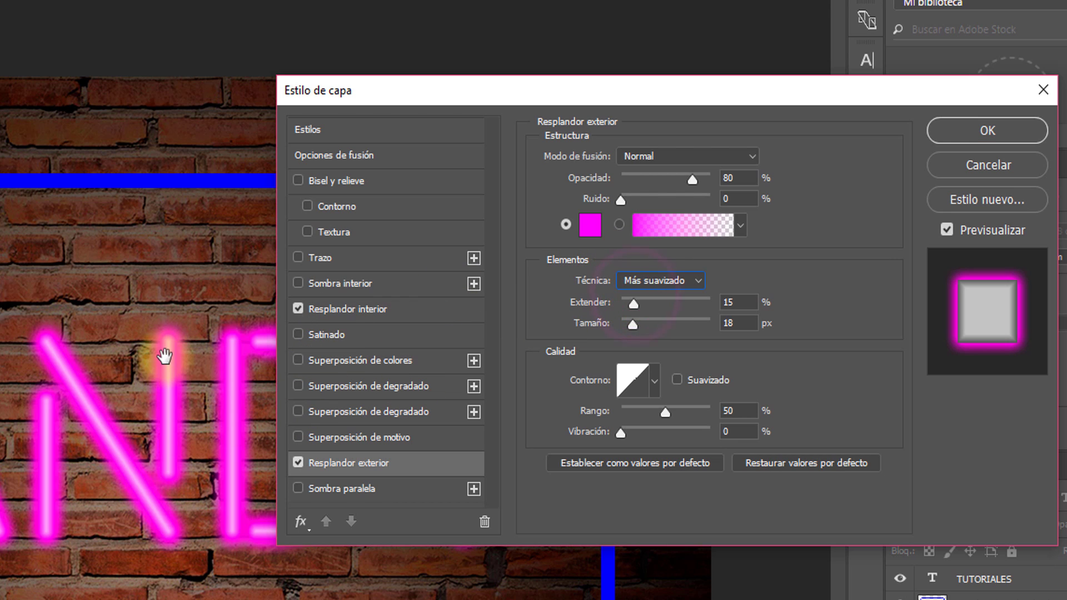
Step: Set the SANDY outer glow to 41% opacity, 16% spread and 38 px size
drag(632, 326, 635, 327)
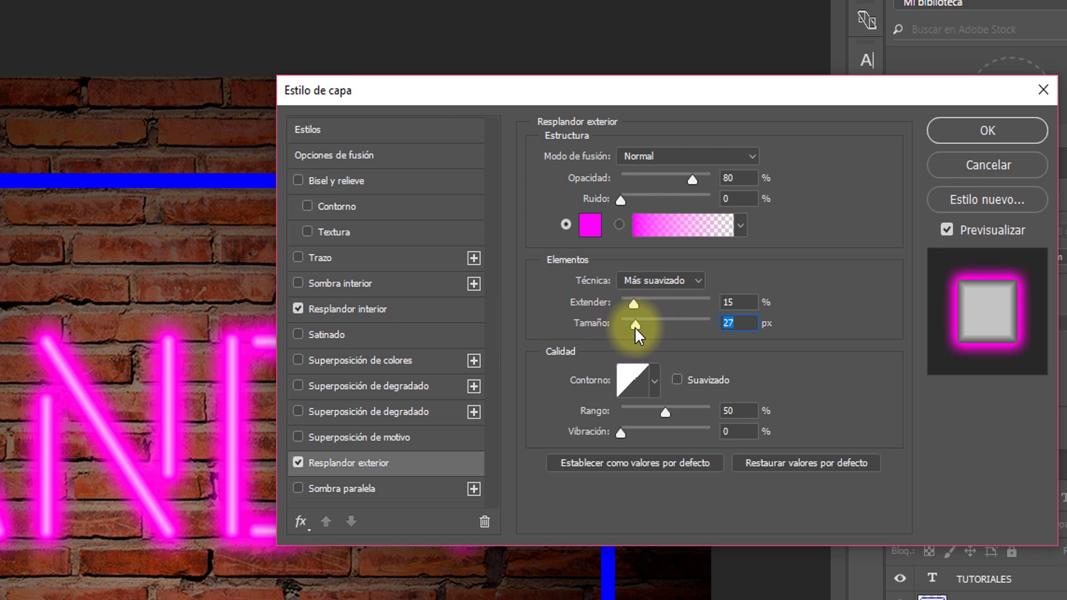
drag(632, 305, 628, 305)
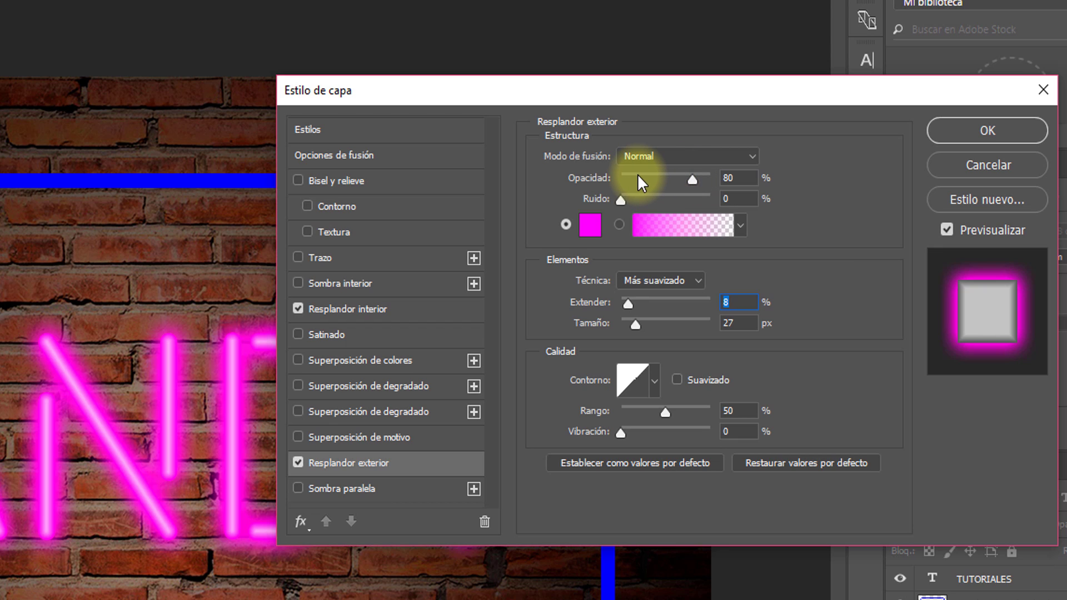
drag(638, 175, 657, 176)
drag(657, 179, 660, 179)
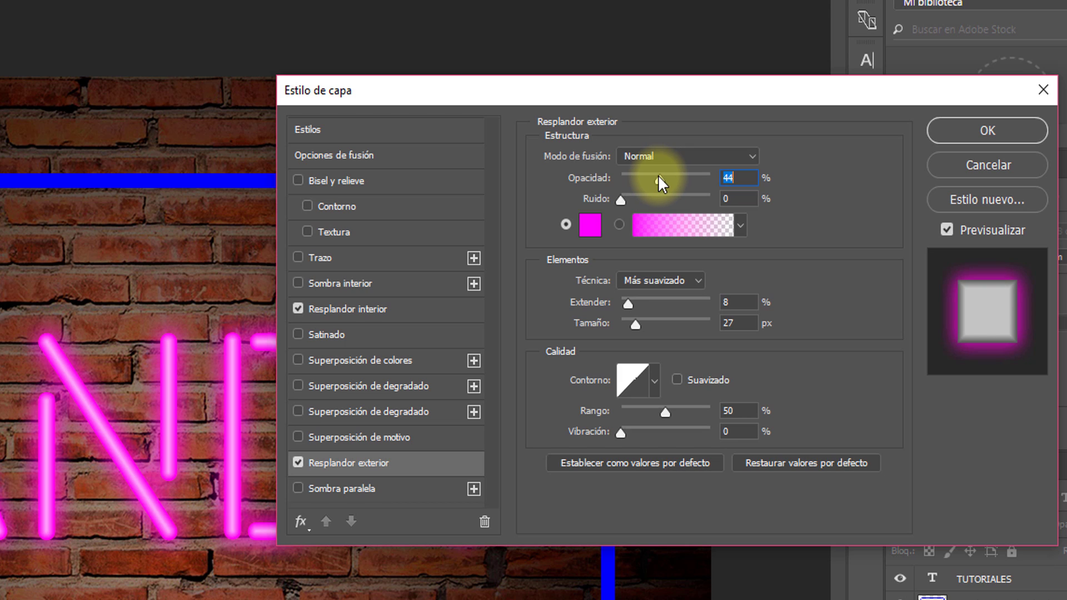
mouse_move(658, 179)
mouse_down()
mouse_move(695, 180)
mouse_move(656, 177)
mouse_up()
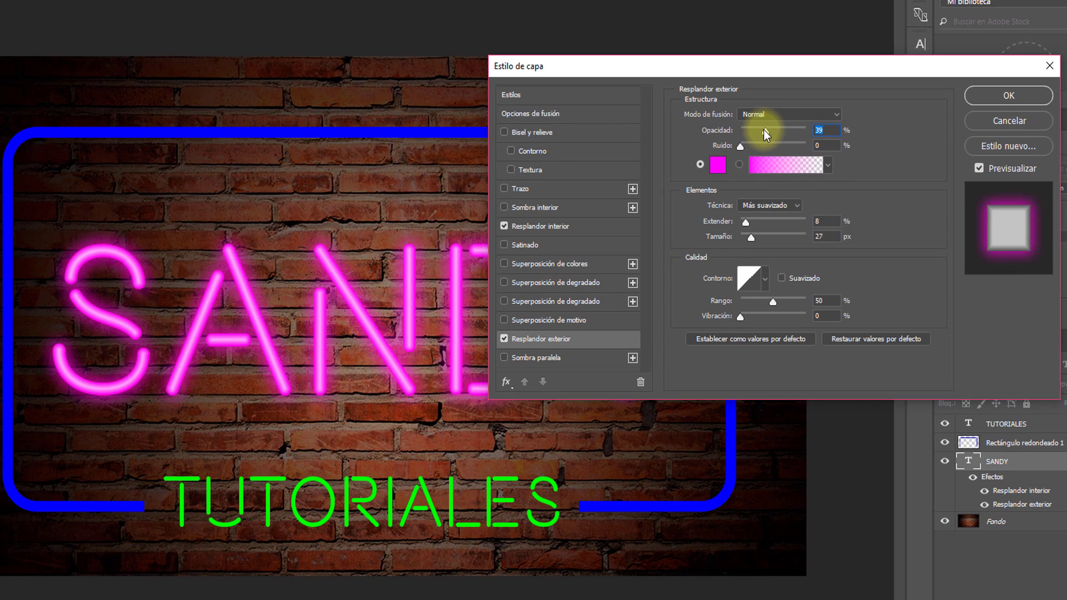
drag(765, 131, 767, 132)
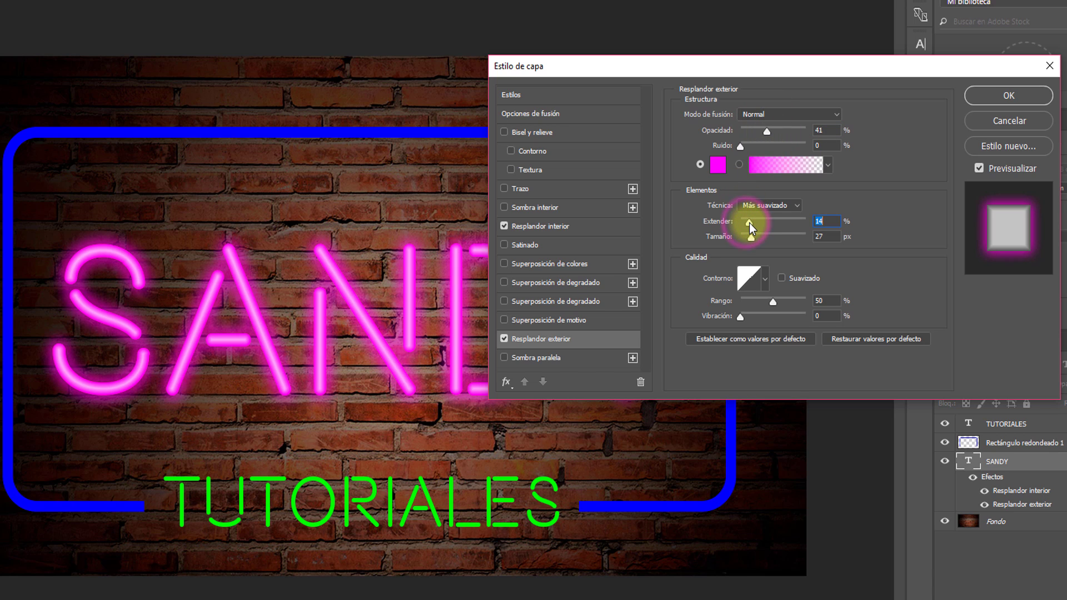
mouse_move(747, 224)
mouse_down()
mouse_move(754, 241)
mouse_move(750, 224)
mouse_up()
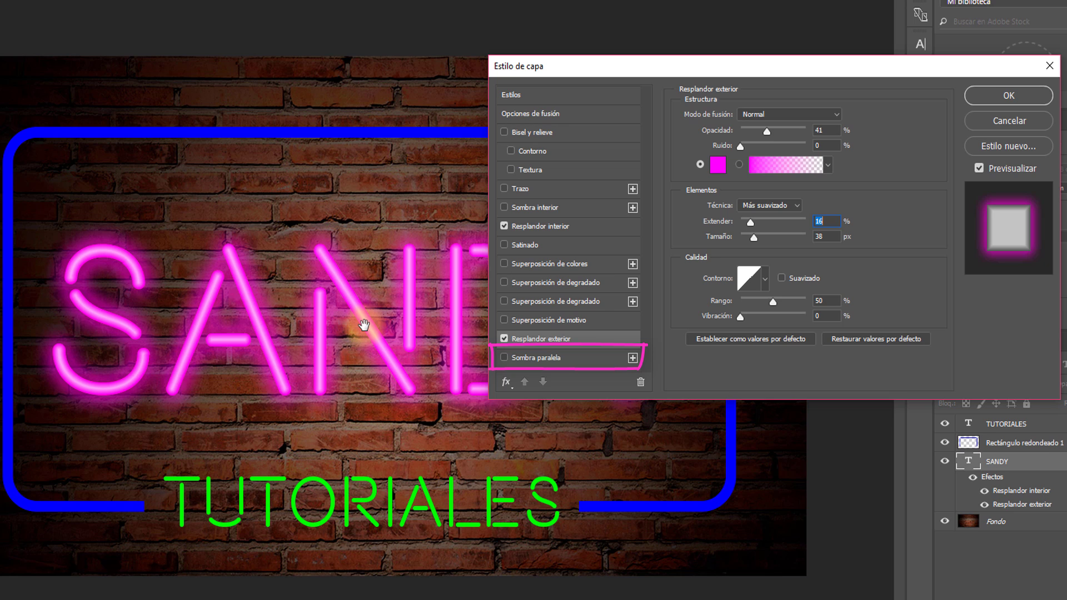
Step: Give SANDY a drop shadow at 19 px distance, 22% spread, 9 px size, 60% opacity, and apply
click(554, 364)
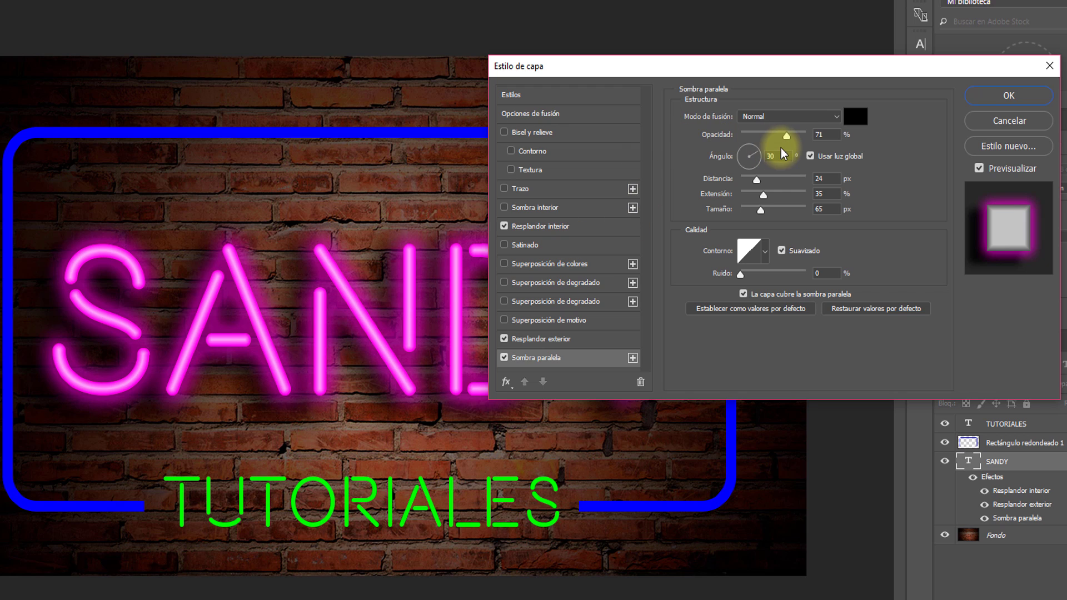
click(750, 149)
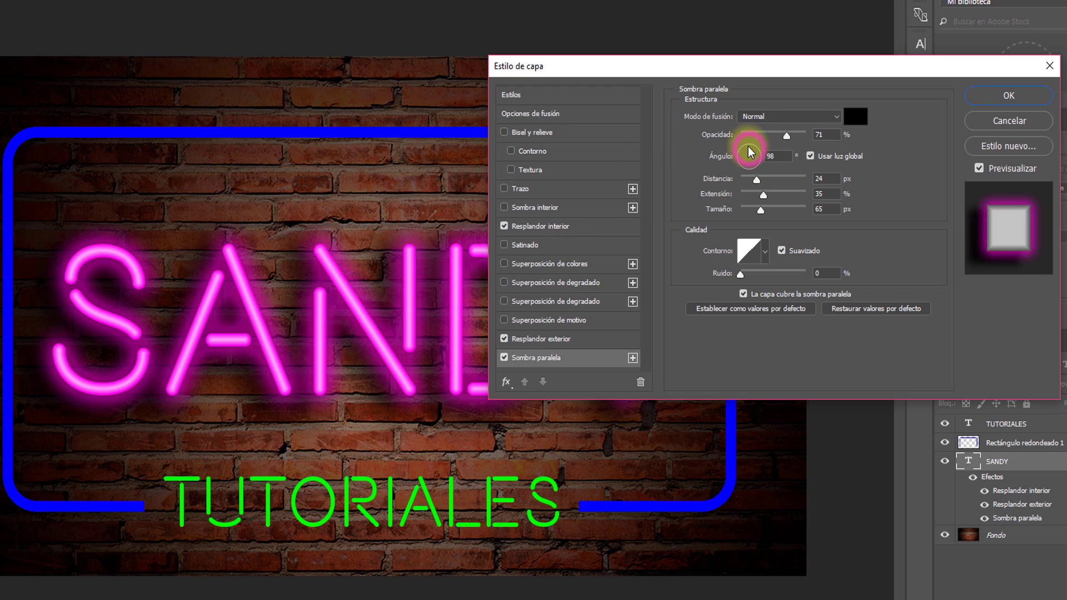
drag(749, 148, 768, 151)
text(0)
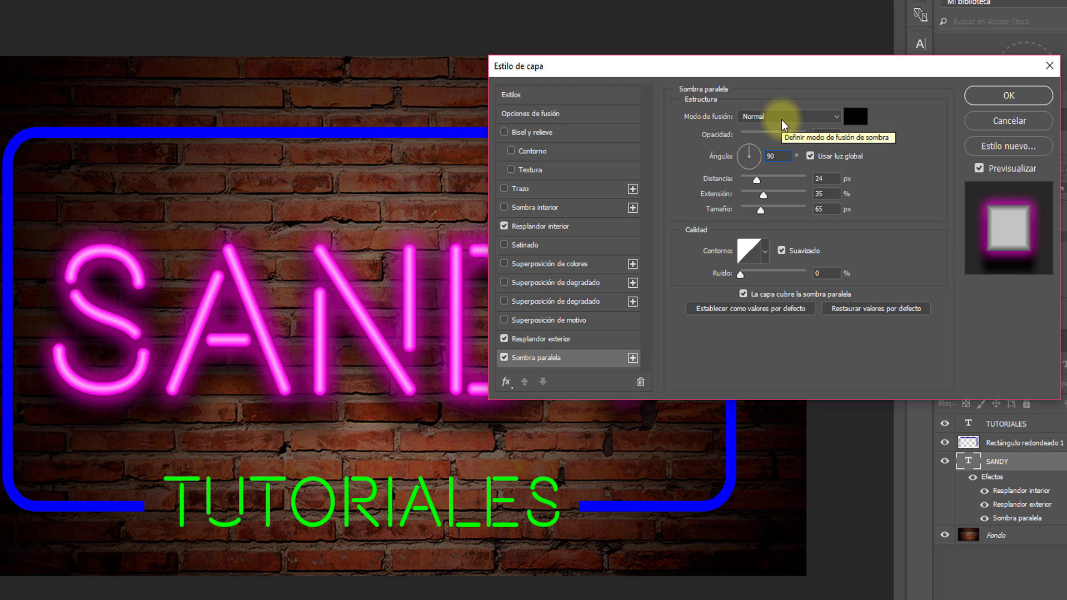
mouse_move(756, 180)
mouse_down()
mouse_move(750, 216)
mouse_move(778, 216)
mouse_move(746, 214)
mouse_up()
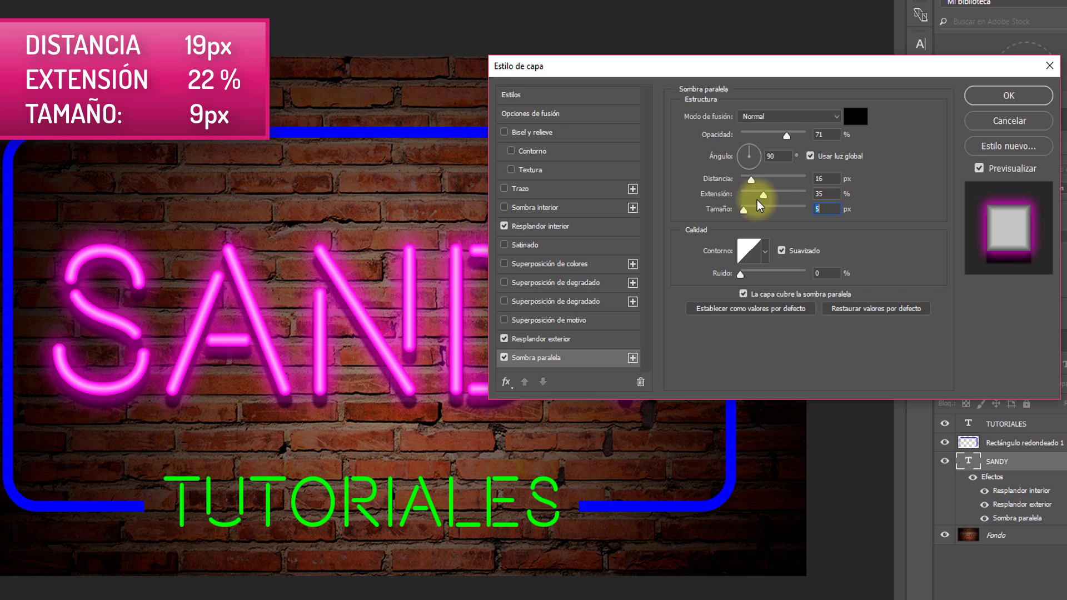
drag(763, 194, 753, 179)
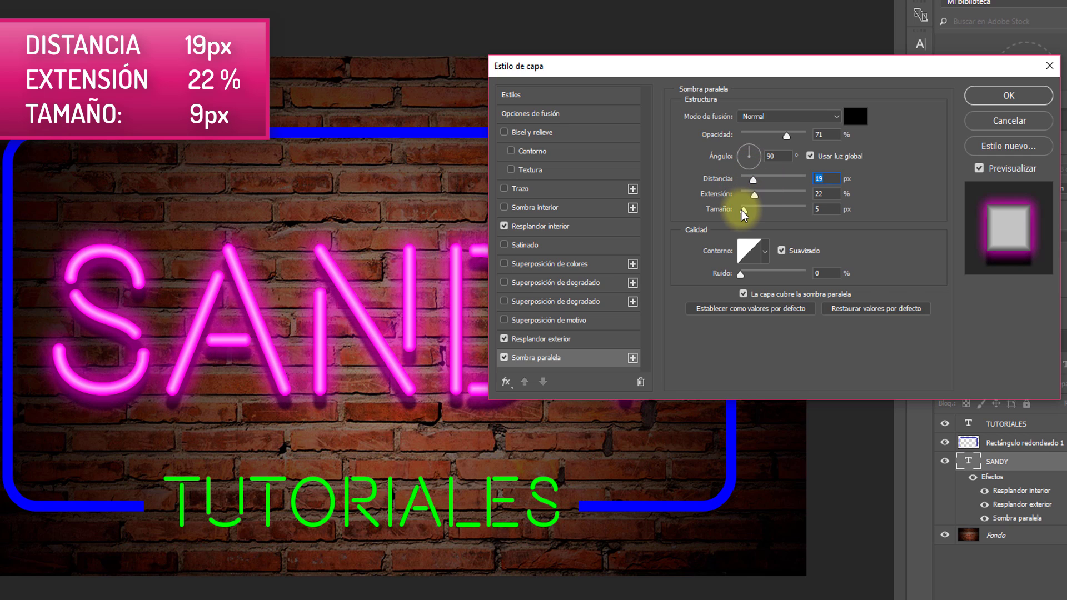
drag(742, 210, 747, 211)
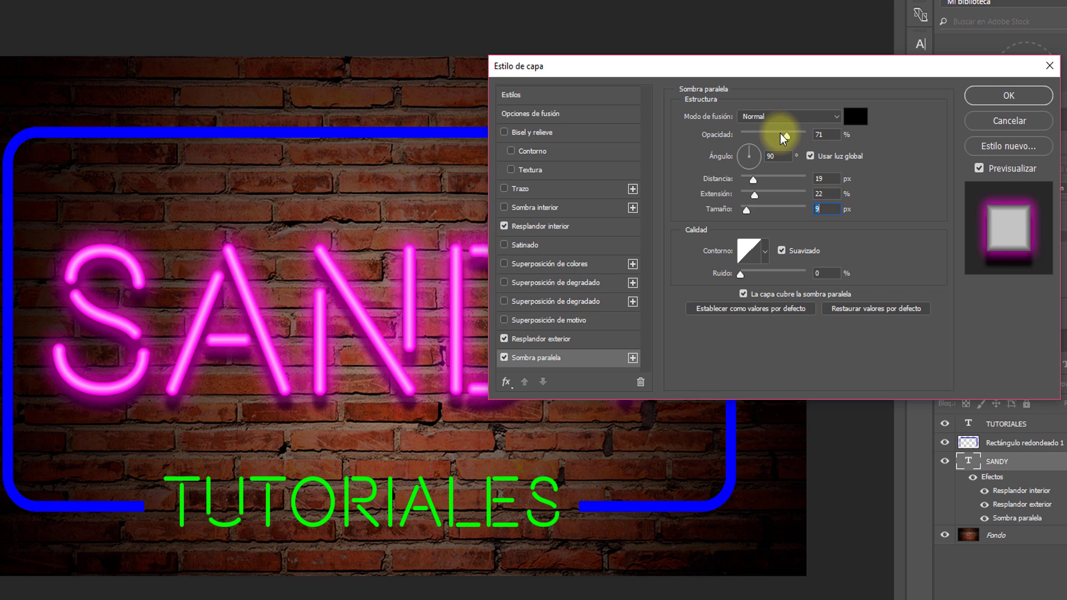
drag(780, 139, 779, 138)
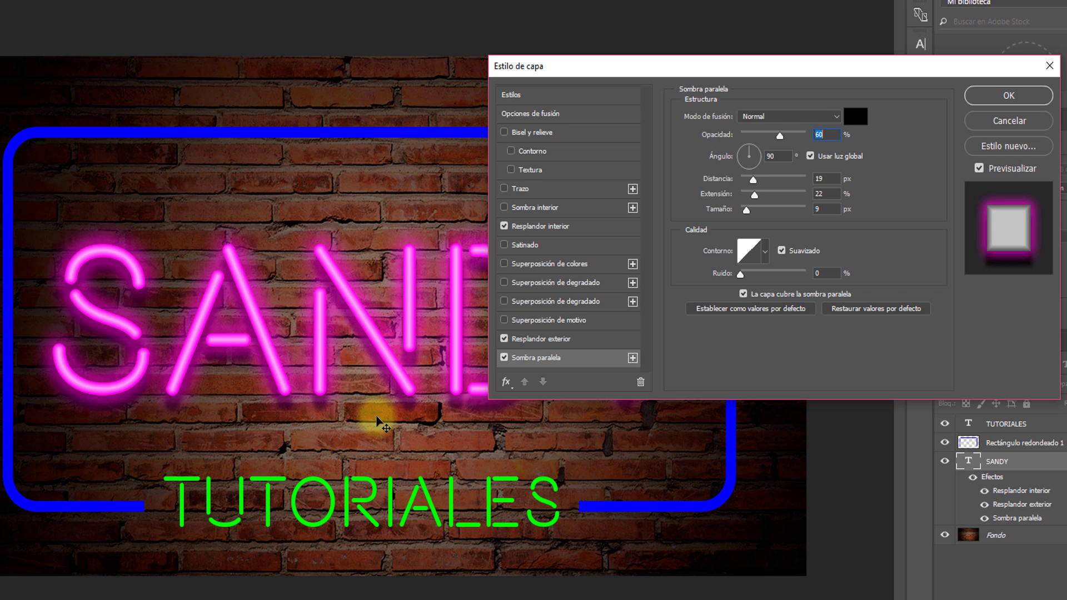
click(1009, 95)
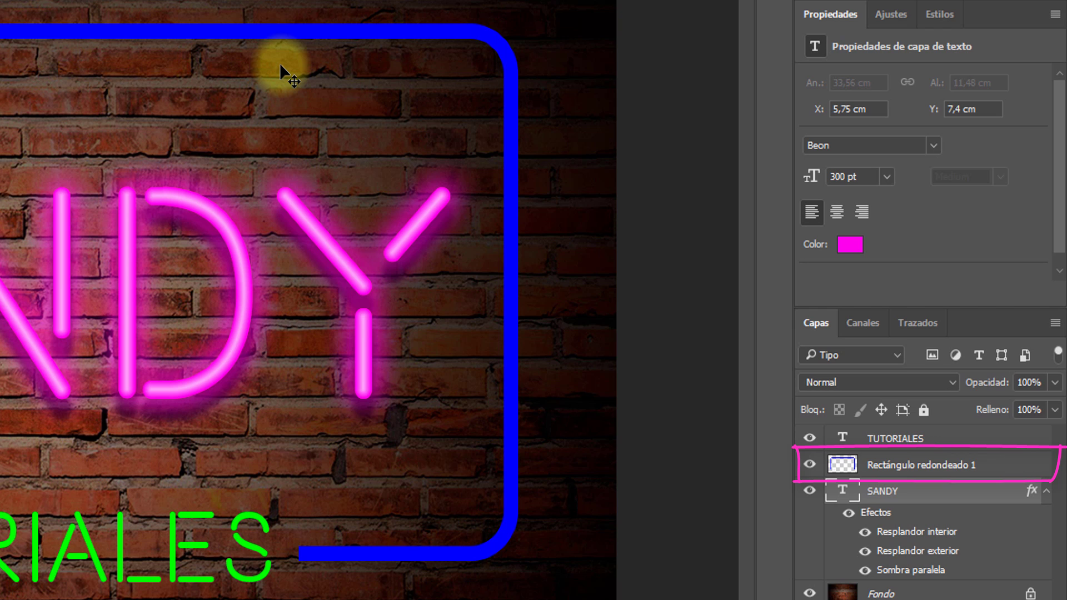
Step: Open Rectángulo redondeado 1's blending options and enable inner and outer glow
click(909, 468)
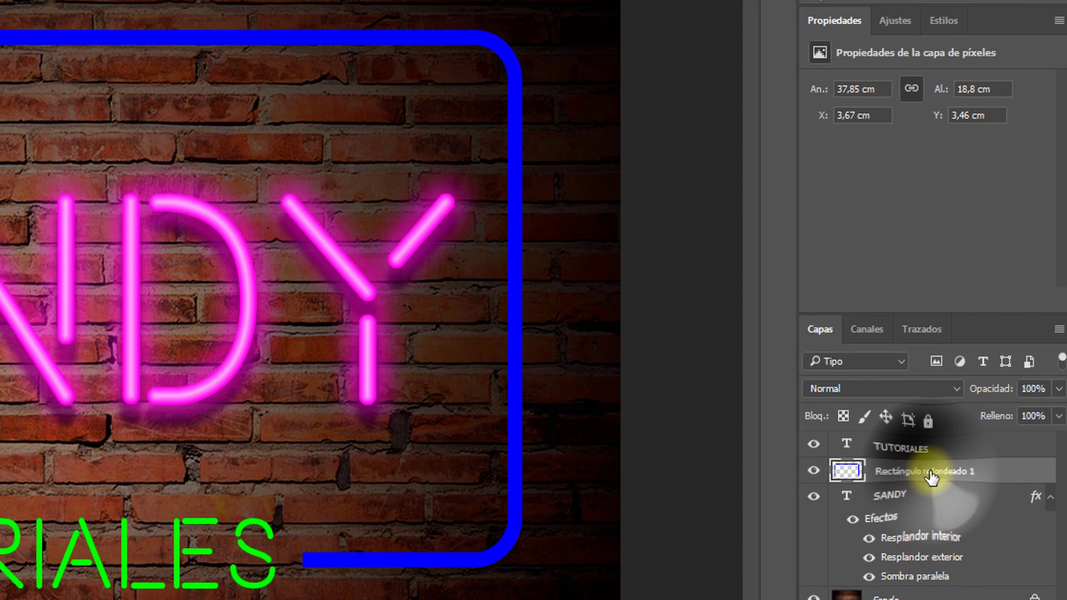
right_click(927, 467)
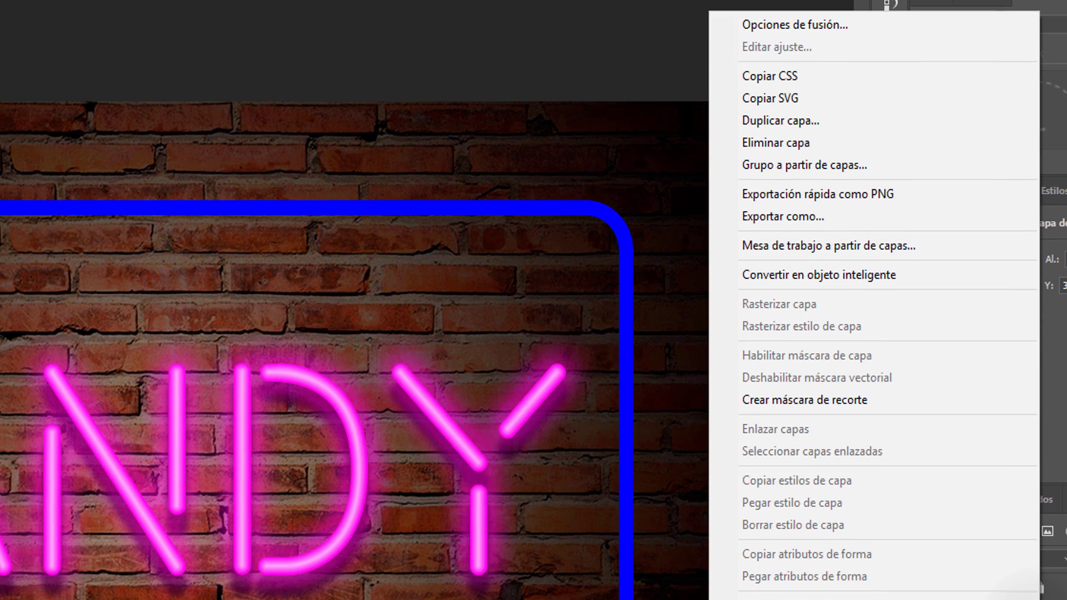
click(809, 24)
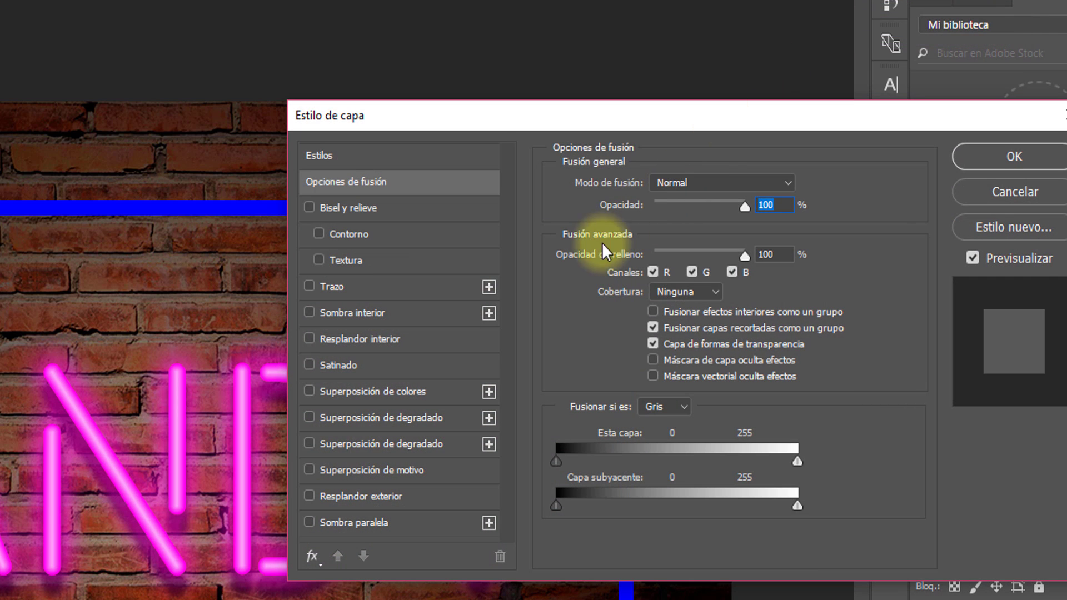
click(391, 339)
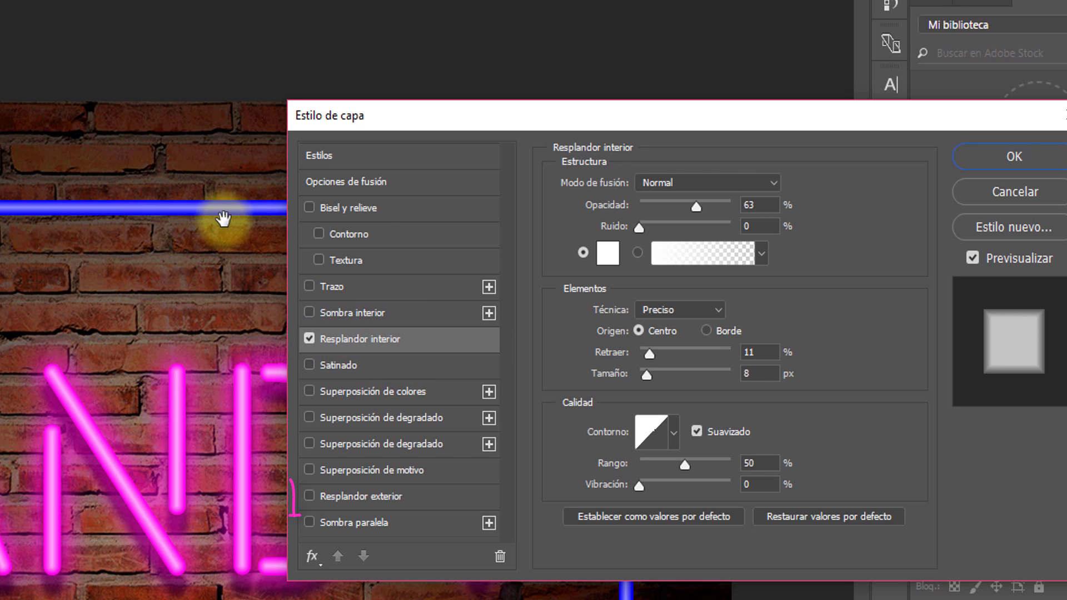
click(379, 496)
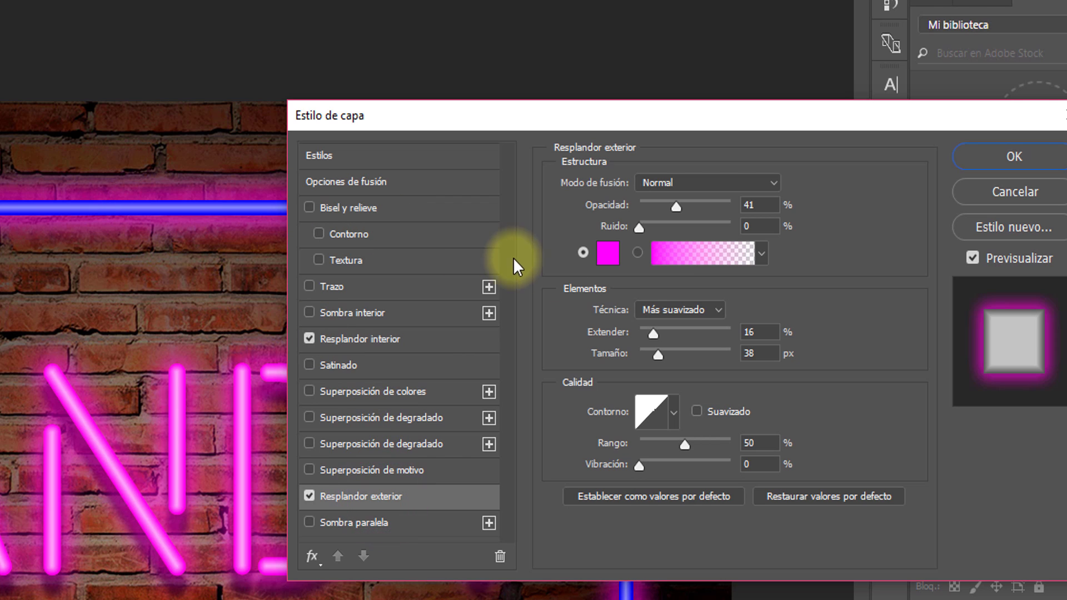
Step: Change the frame's outer glow colour from magenta to blue (0802ff)
click(607, 253)
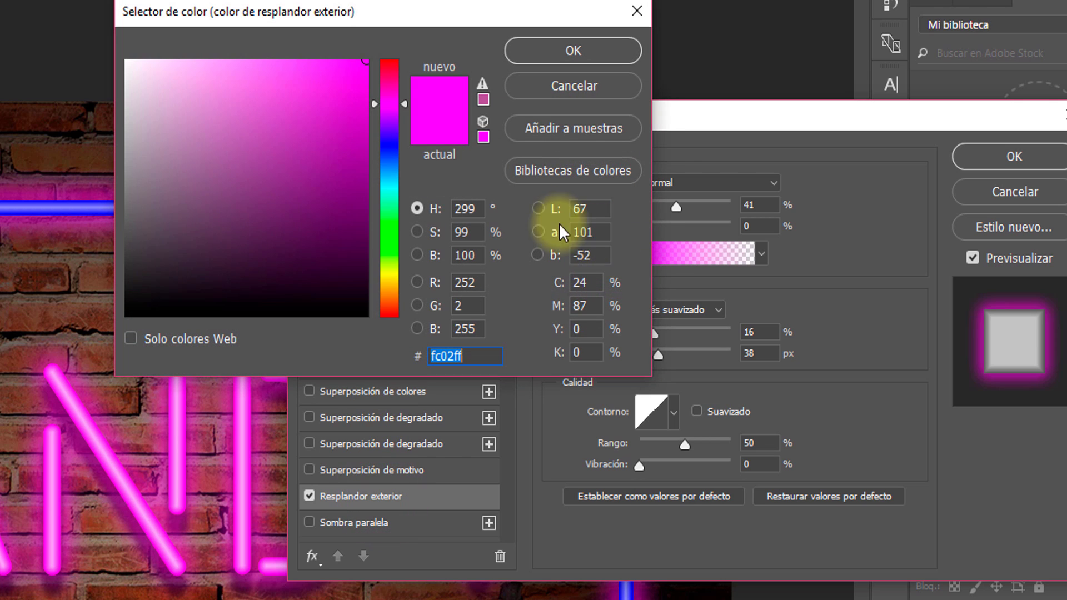
drag(398, 140, 389, 145)
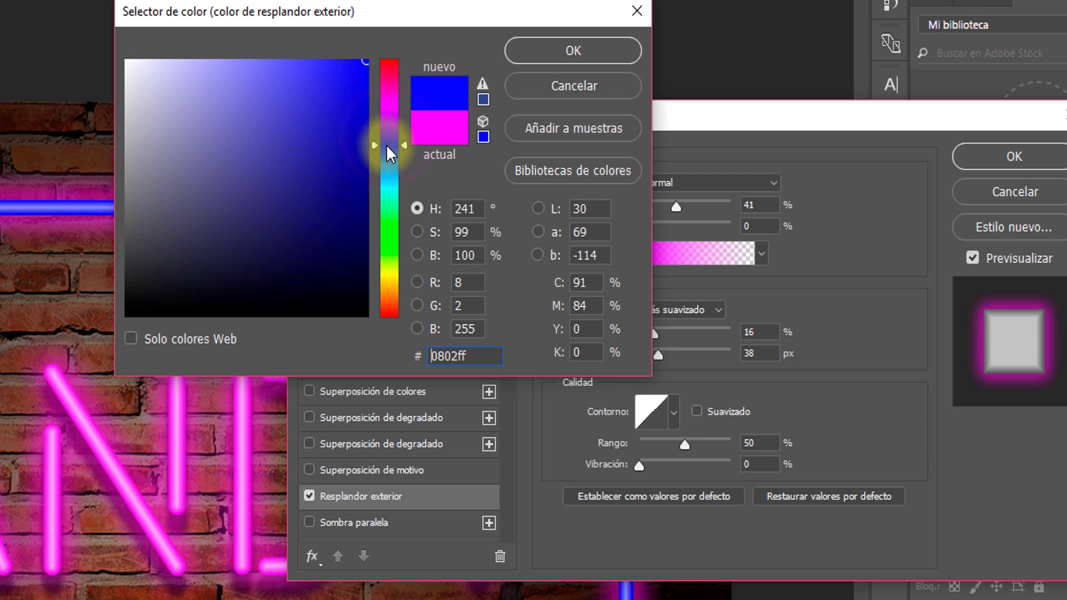
click(552, 45)
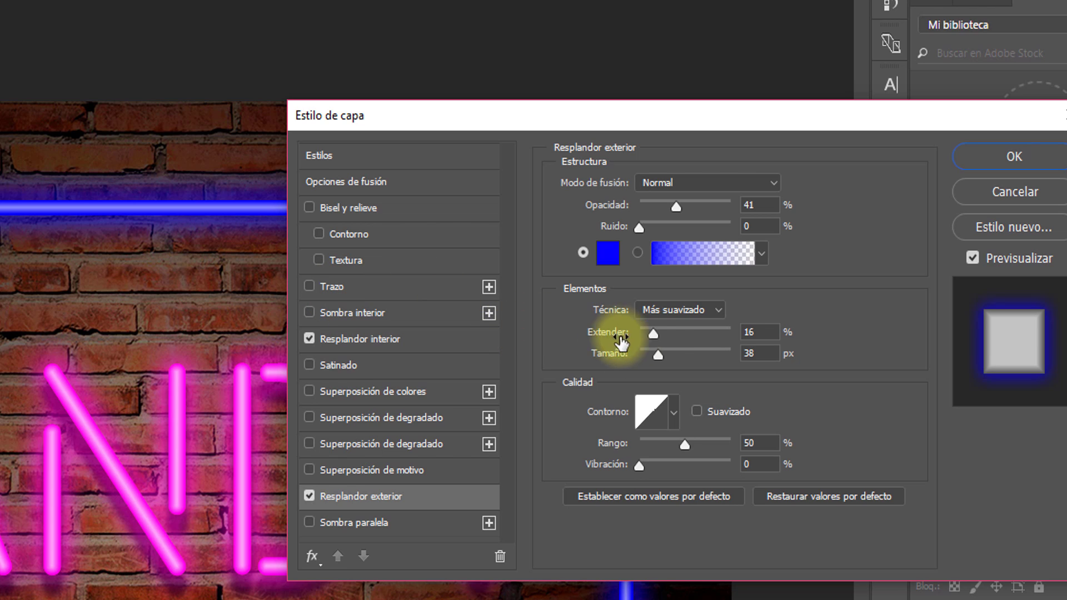
Step: Enlarge the frame's blue glow and add a 25 px drop shadow, then apply
drag(660, 352, 665, 354)
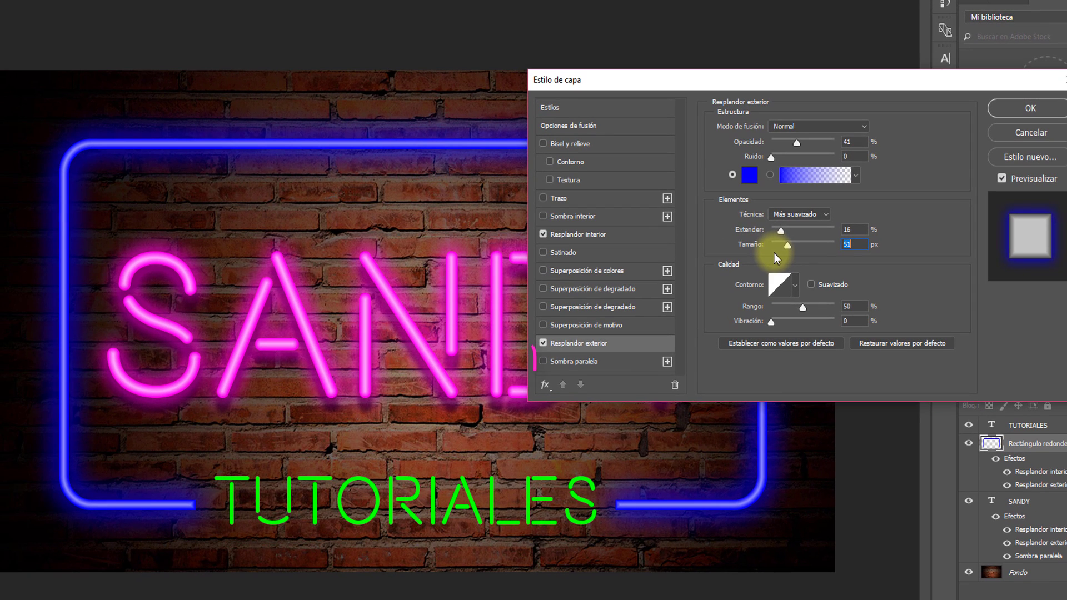
click(581, 359)
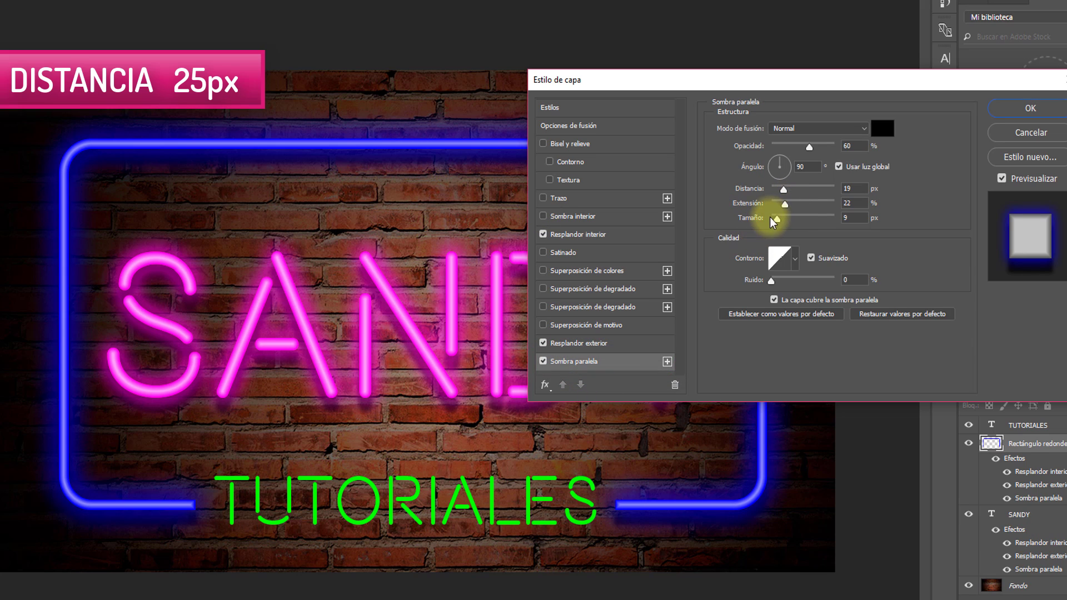
drag(783, 189, 789, 196)
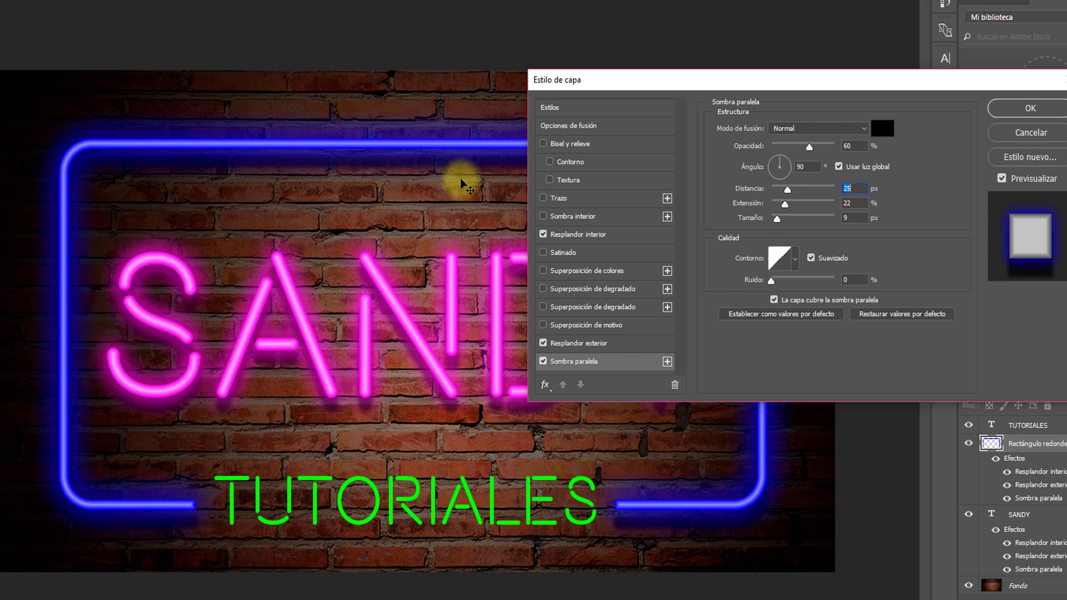
click(1025, 108)
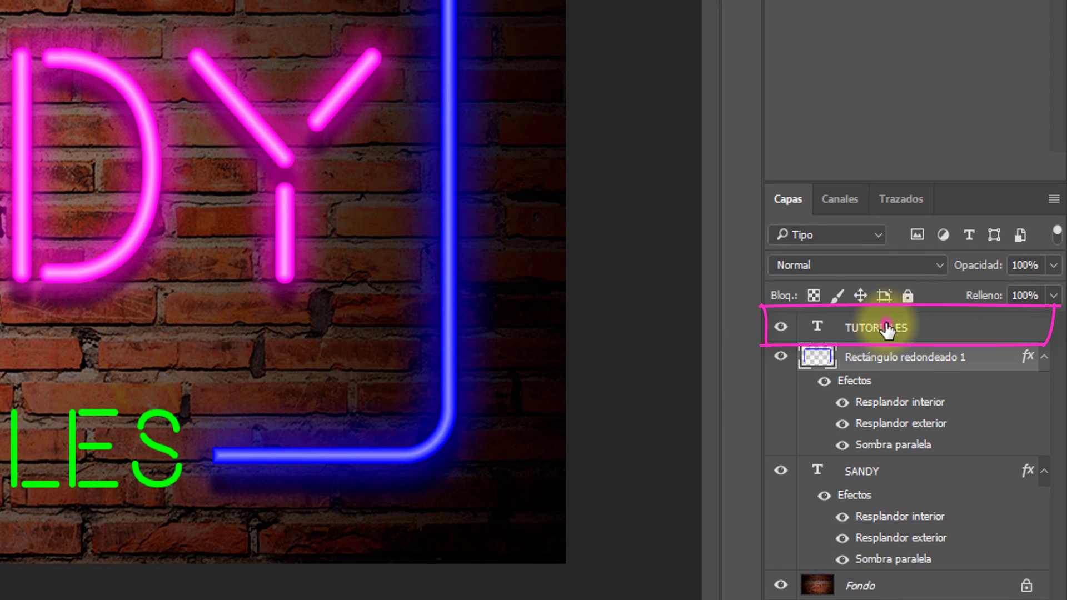
Step: Open the TUTORIALES layer's blending options and enable inner and outer glow
click(885, 328)
right_click(904, 330)
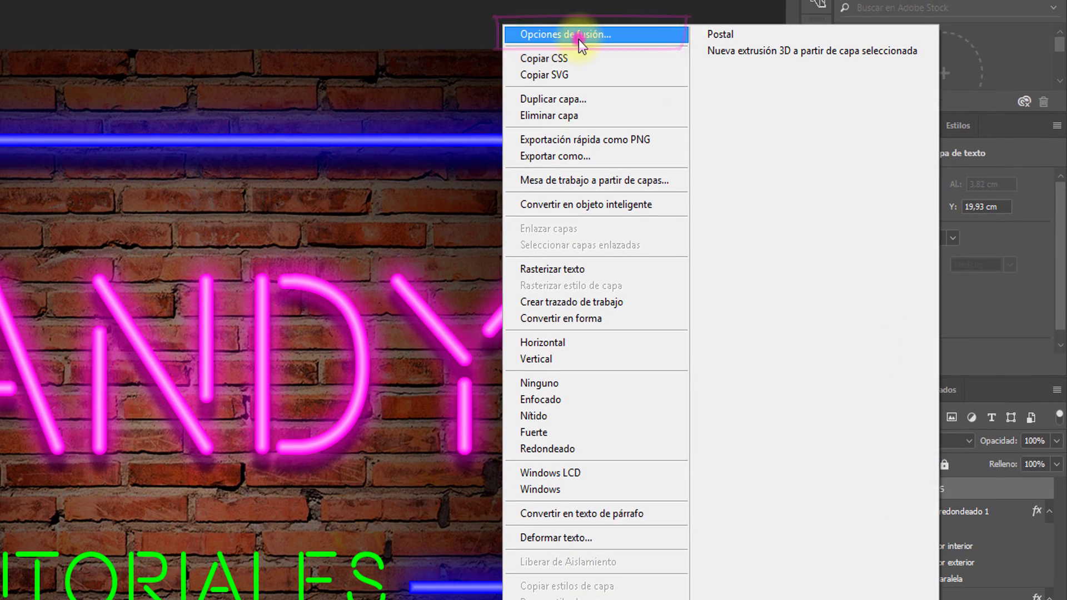
click(578, 39)
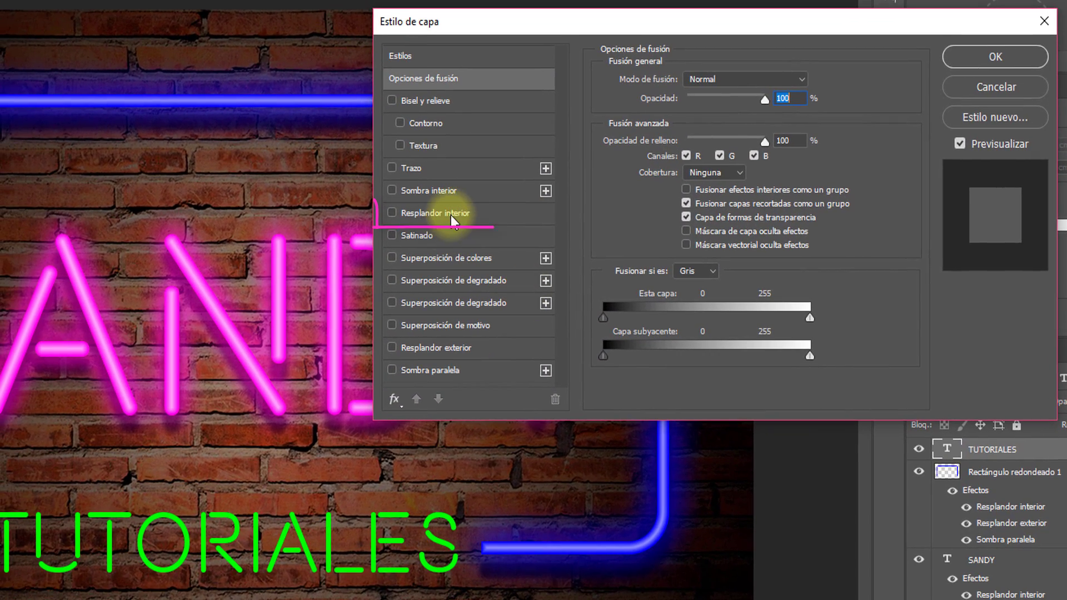
click(452, 214)
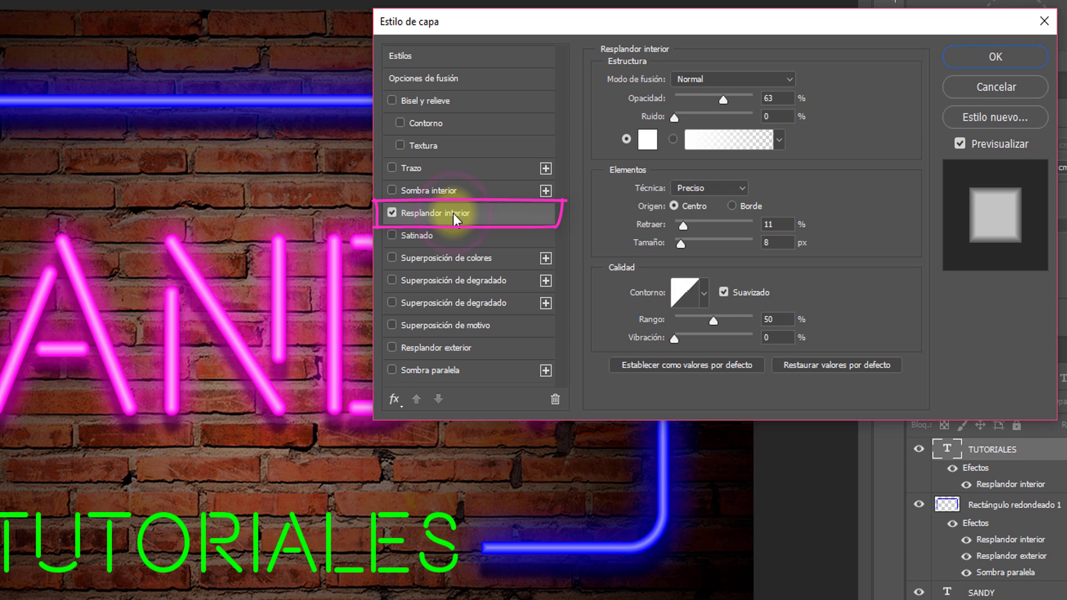
click(466, 354)
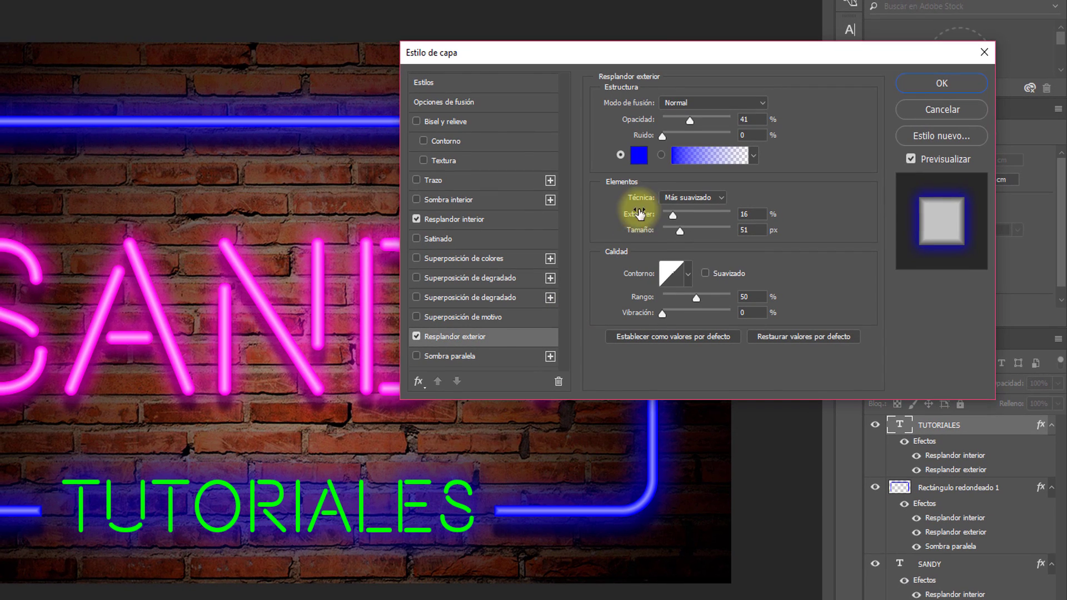
Step: Make the TUTORIALES outer glow green (20ff02) with 11% spread and 24 px size
click(639, 155)
drag(475, 131, 474, 144)
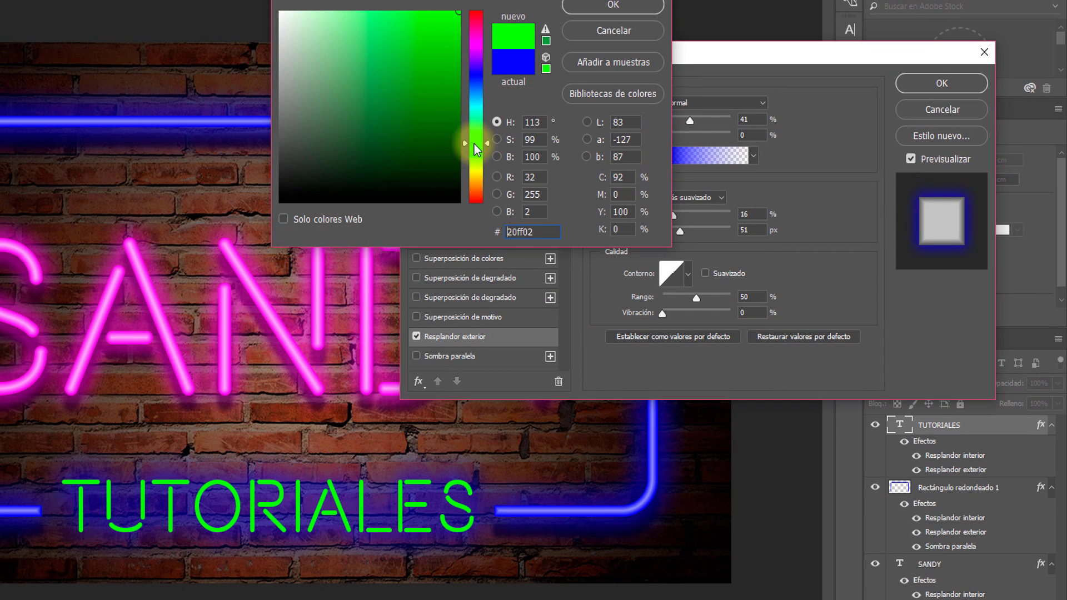
click(611, 6)
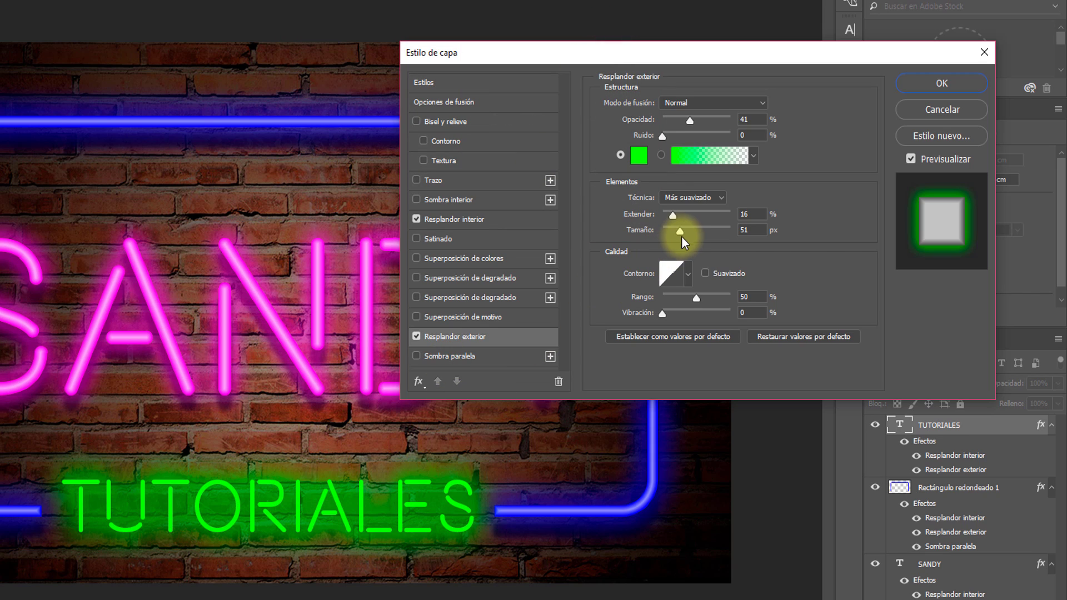
mouse_move(681, 234)
mouse_down()
mouse_move(669, 218)
mouse_move(673, 232)
mouse_up()
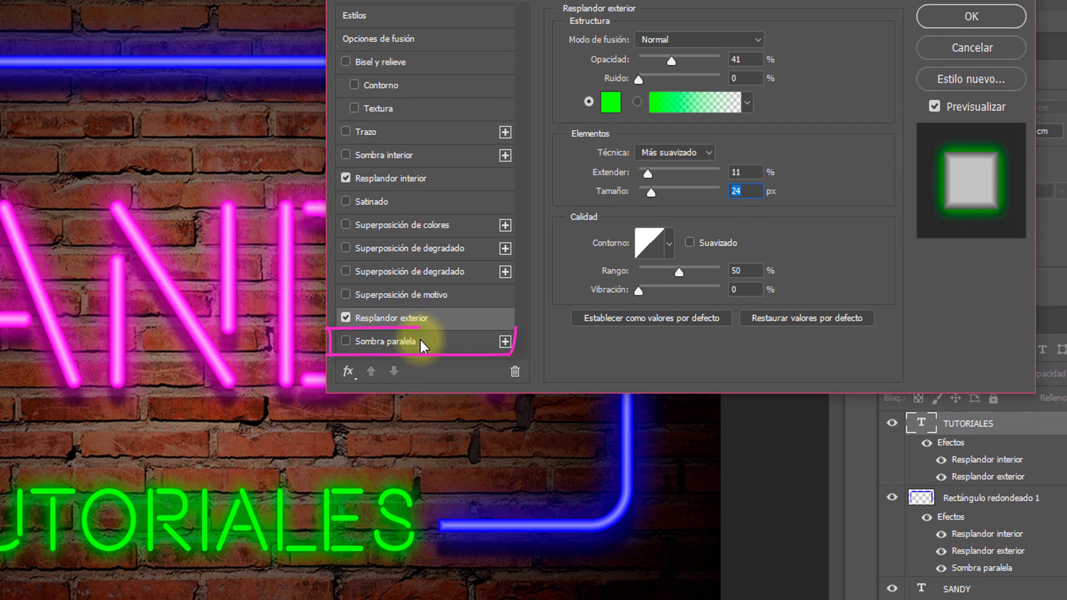
Step: Add a TUTORIALES drop shadow with 17 px distance, 23% spread and 8 px size, then apply
click(420, 340)
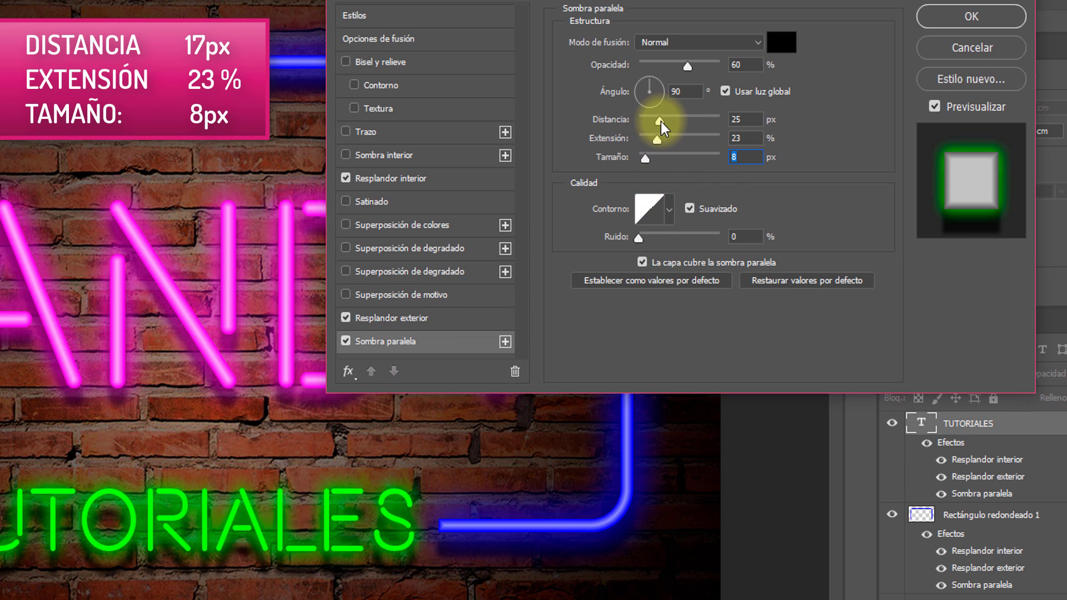
drag(661, 122, 652, 121)
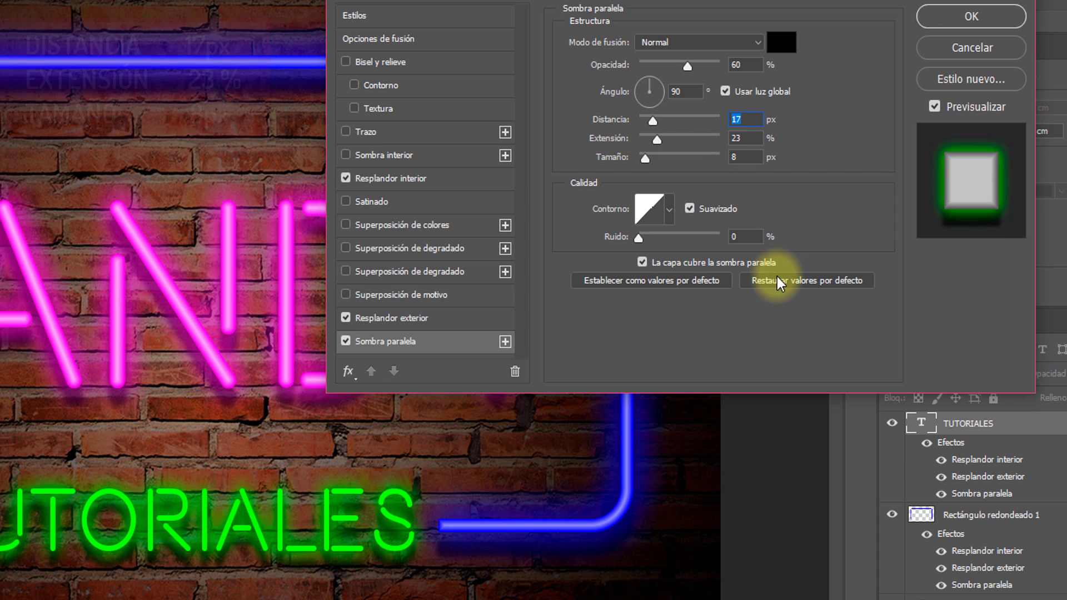
click(977, 16)
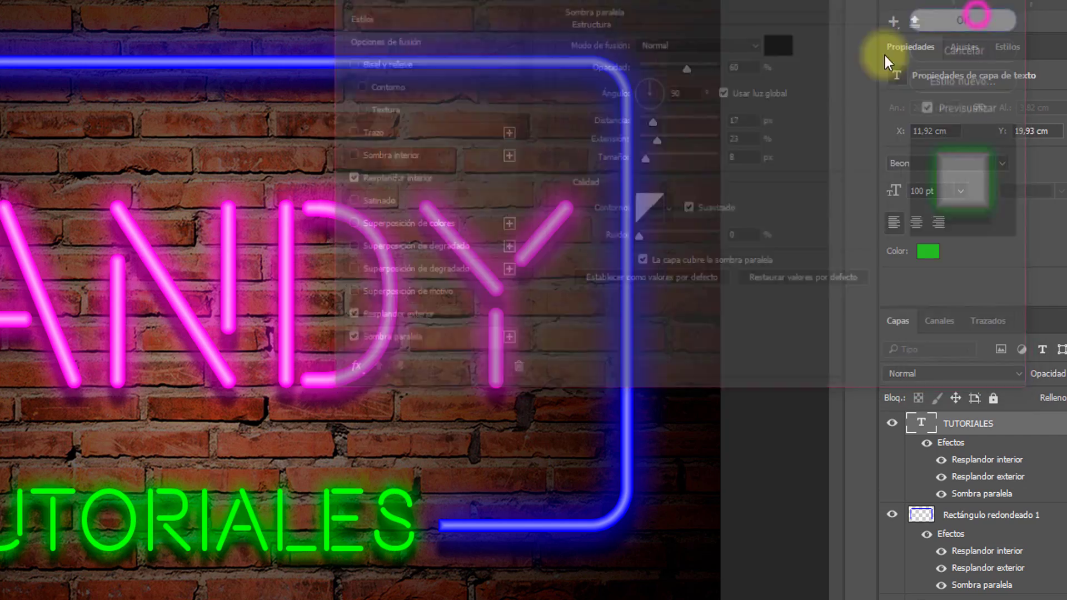